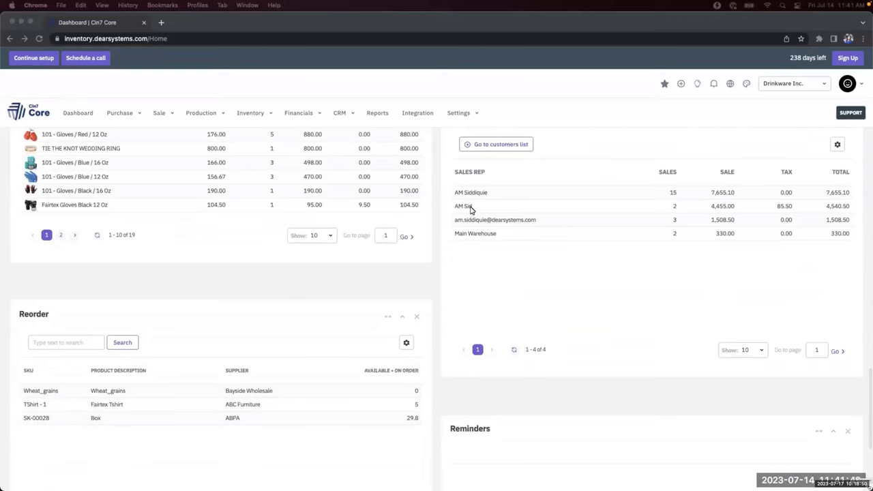
Step: Open the production settings and review the list of resources and the list of work centres
left_click(222, 116)
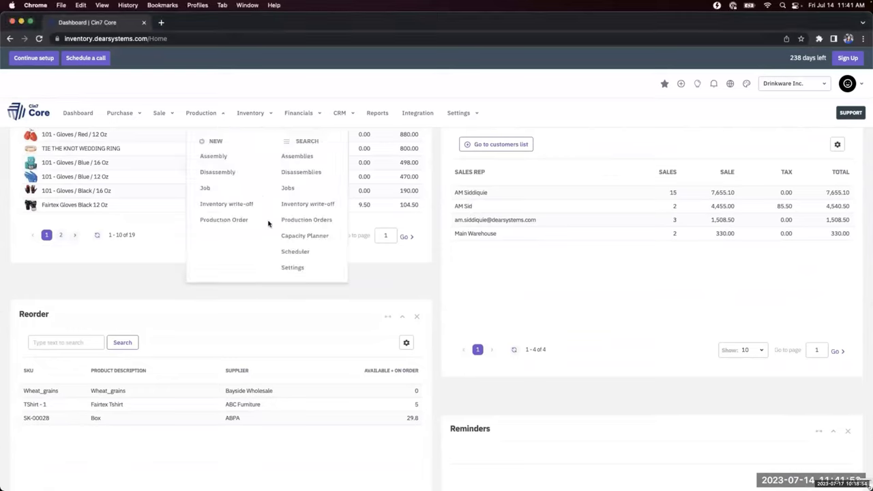
left_click(293, 269)
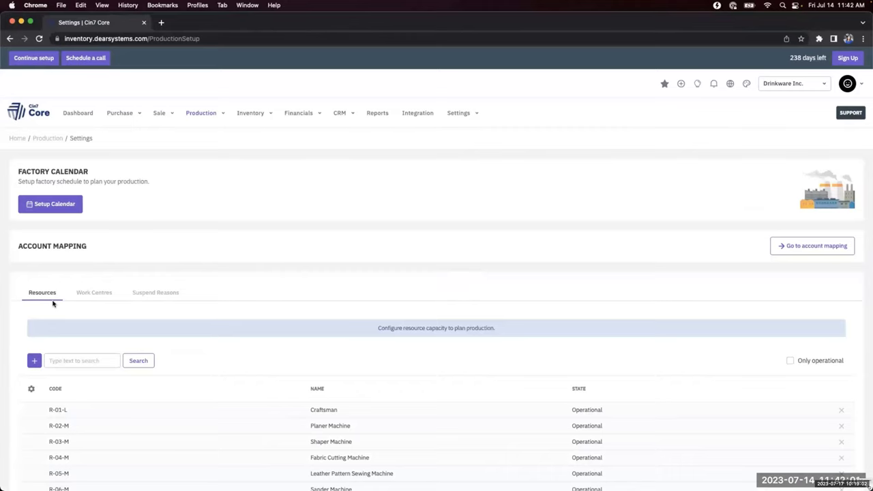
scroll(160, 372, "down", 5)
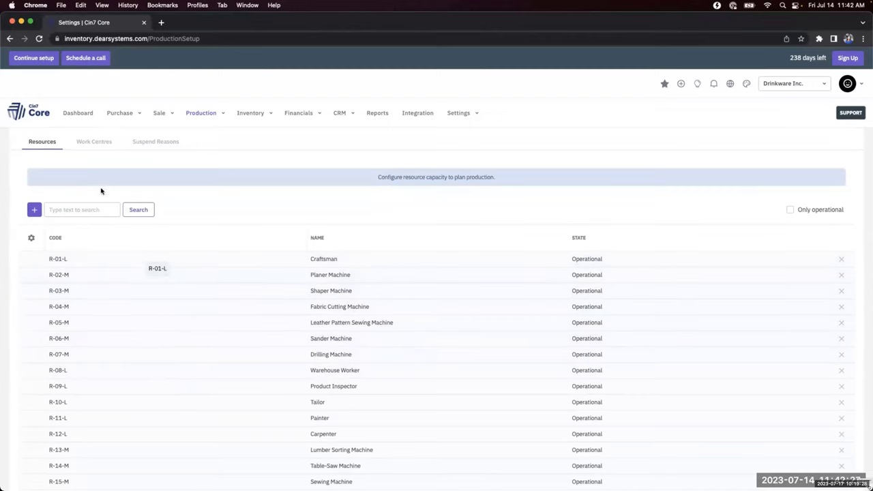
left_click(92, 141)
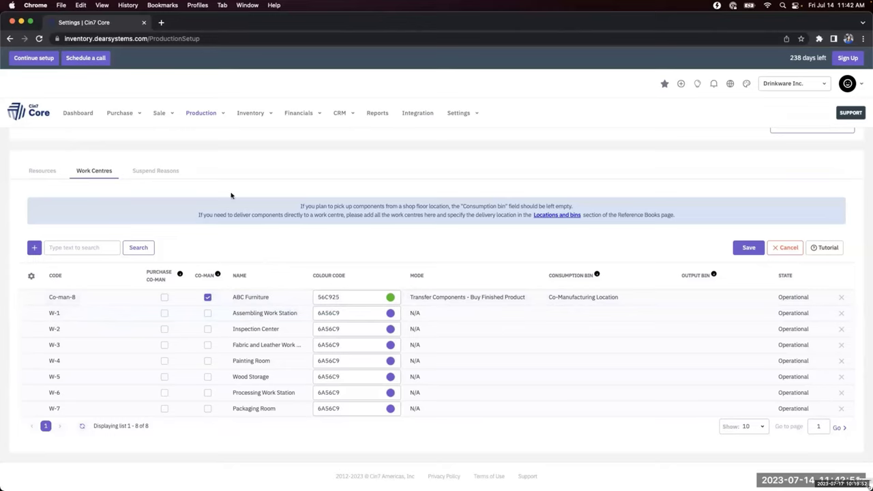
Step: Open the released parent production order for SK-00100 - 005 Chair Cherry Basic and review its order details and dates
left_click(223, 113)
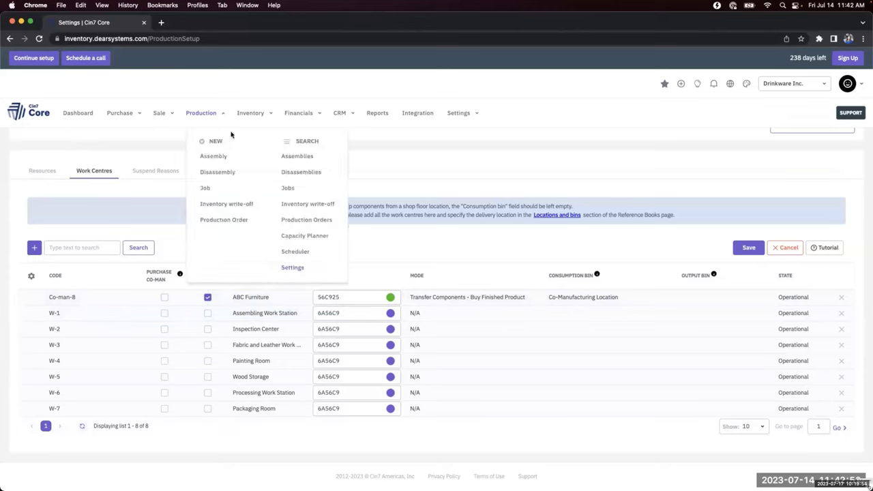
left_click(298, 223)
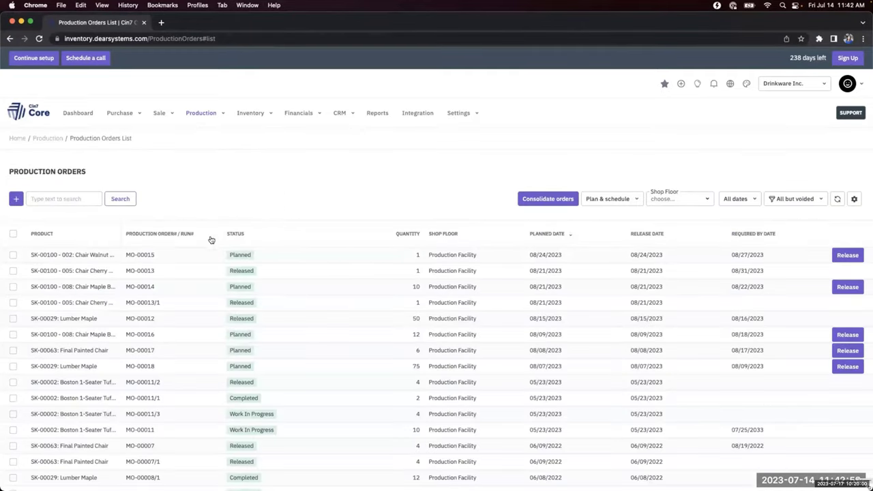
left_click(94, 274)
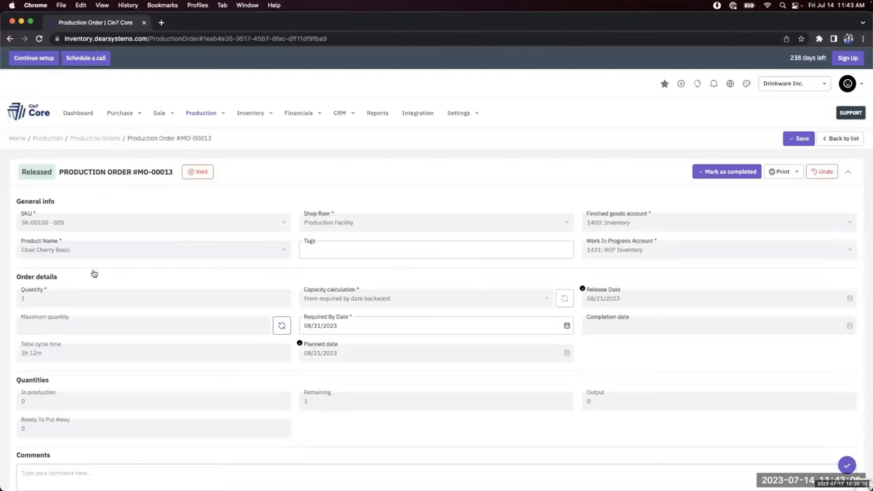
scroll(94, 274, "down", 2)
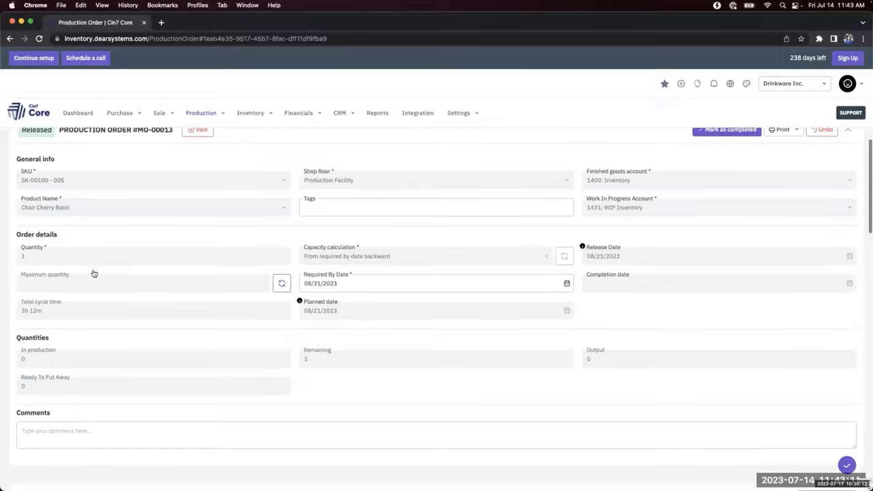
scroll(94, 274, "down", 3)
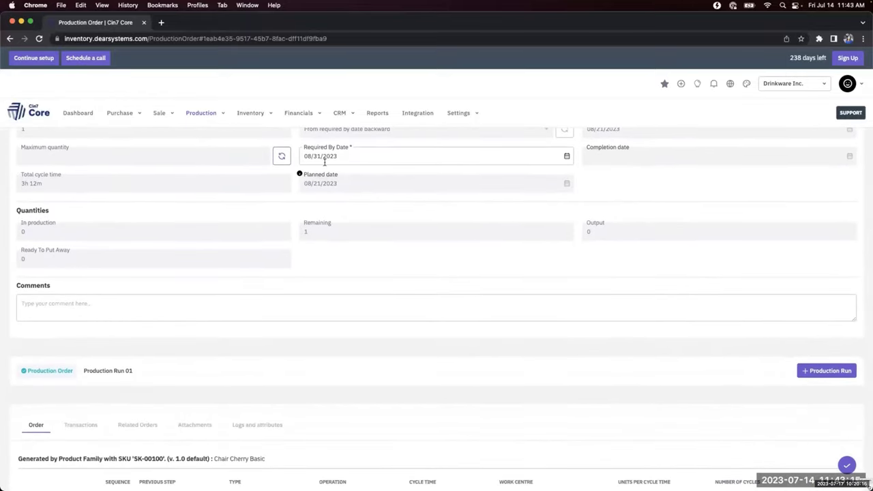
scroll(314, 158, "up", 1)
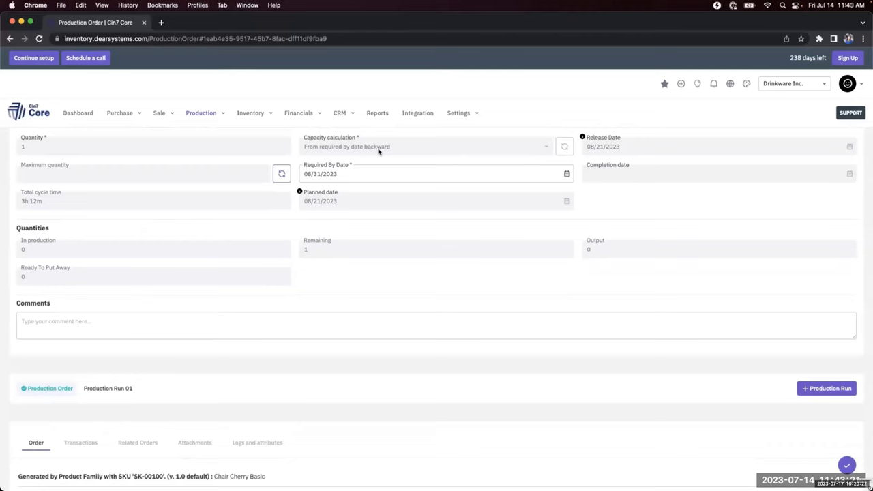
Step: Examine the order's manufacturing steps, including their resources, work centres and components such as Lumber Cherry 2nd Quality and Fabric
scroll(378, 152, "down", 5)
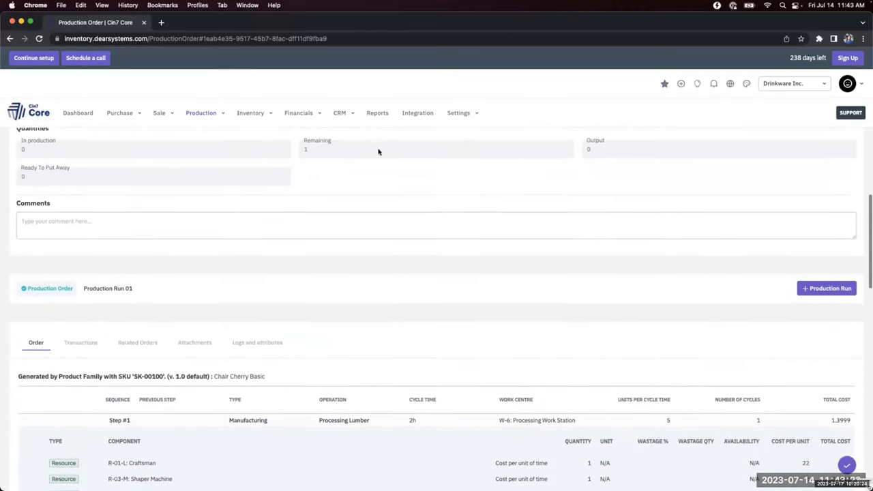
scroll(378, 151, "down", 4)
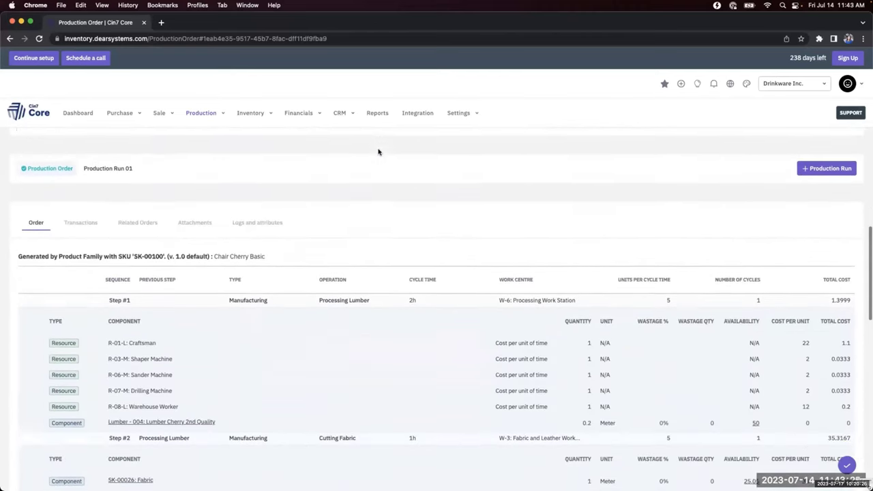
scroll(378, 152, "down", 3)
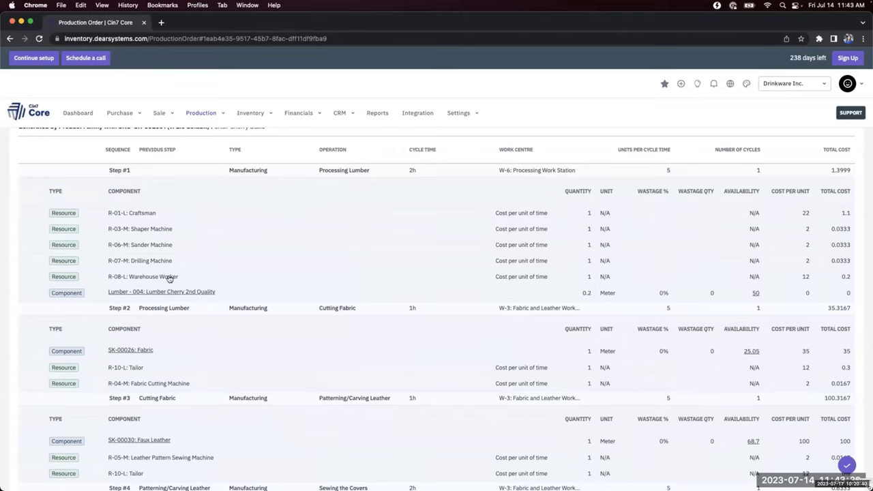
mouse_move(154, 296)
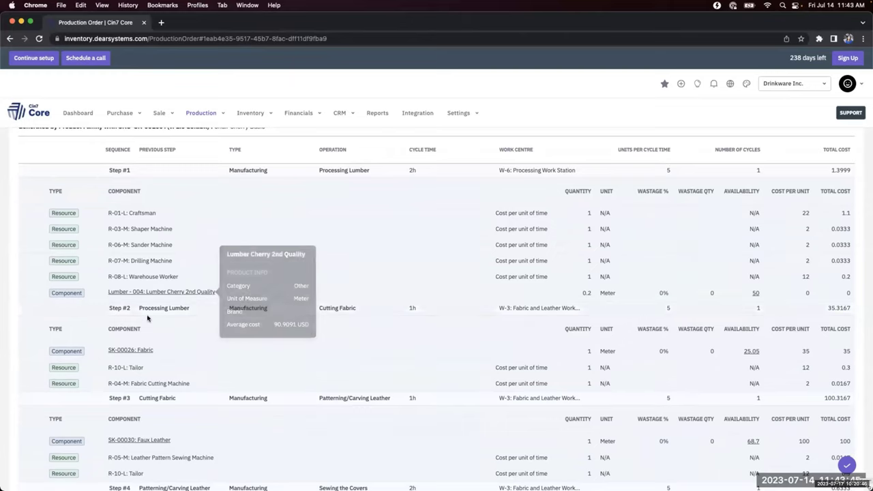
mouse_move(141, 352)
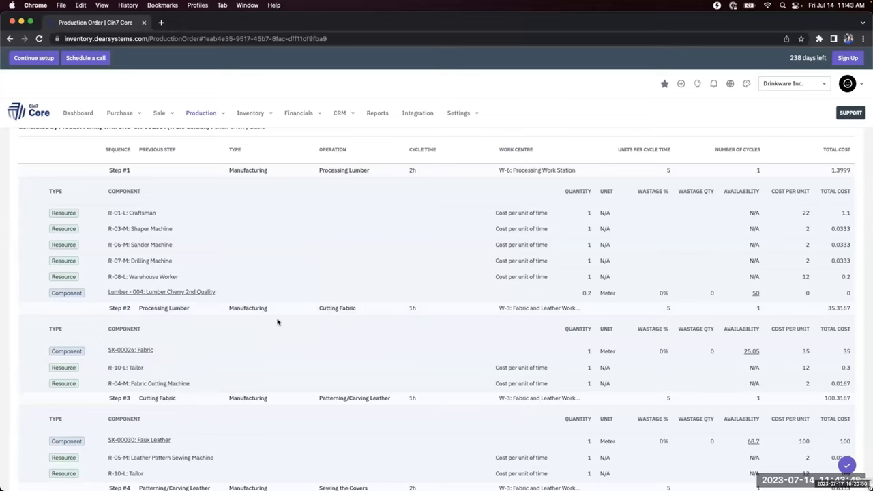
Step: Open Production Run 01 of the order and examine its operation list and the components and resources of Processing Lumber
scroll(277, 322, "up", 4)
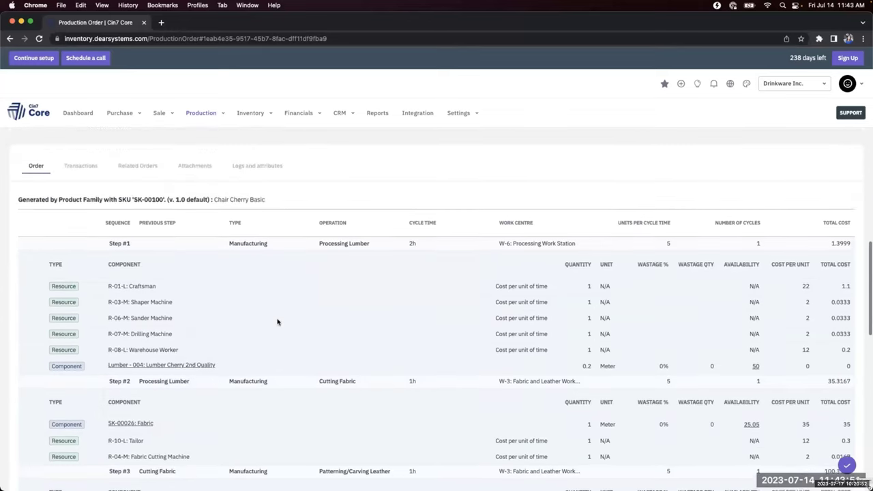
scroll(278, 322, "up", 2)
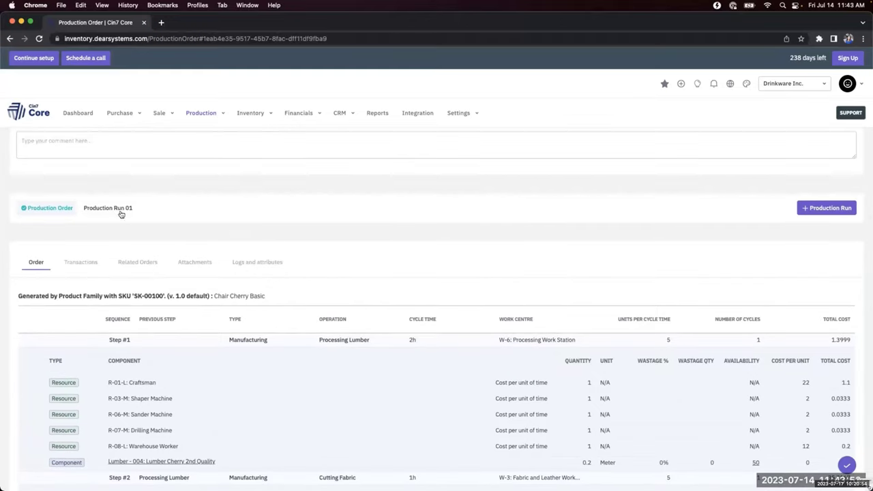
left_click(119, 211)
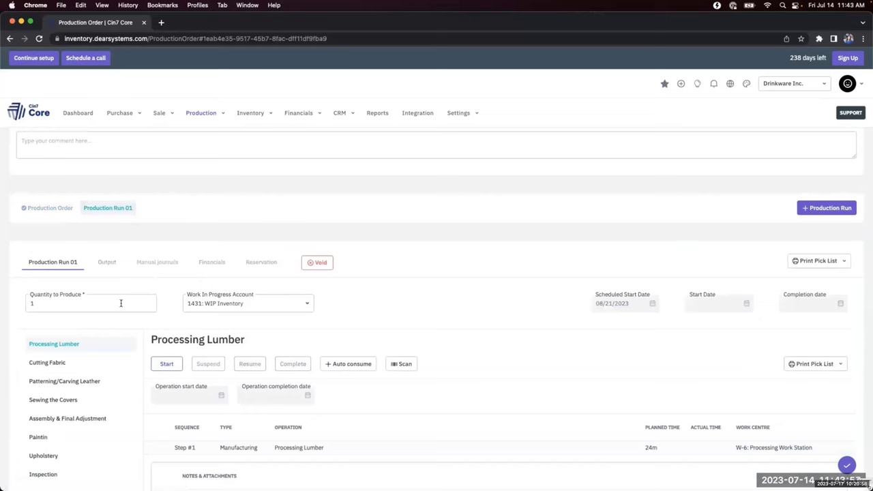
scroll(120, 303, "down", 3)
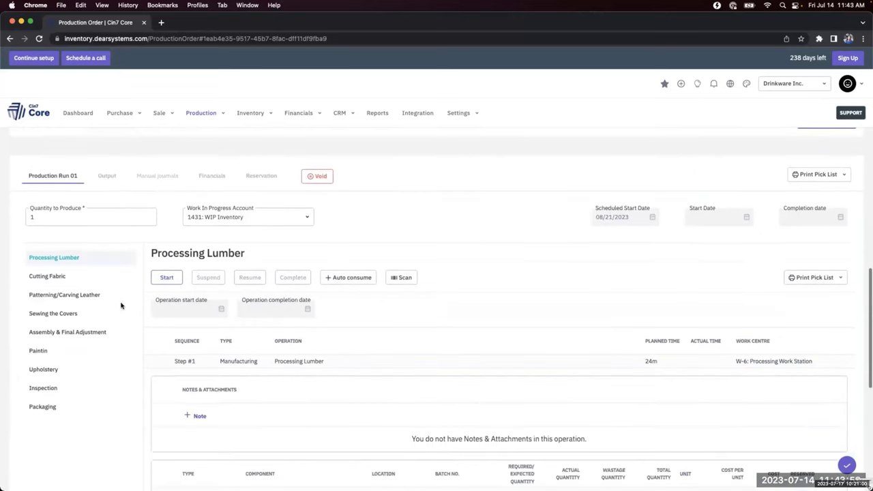
scroll(126, 361, "down", 2)
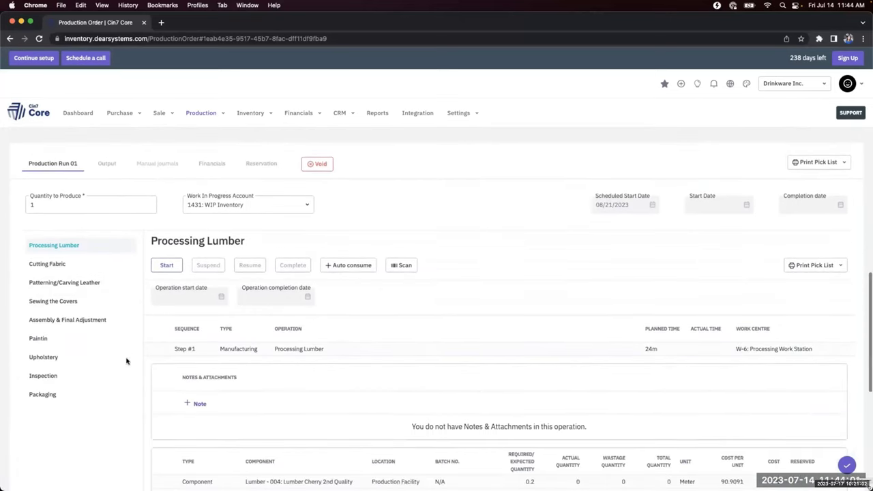
scroll(126, 361, "down", 2)
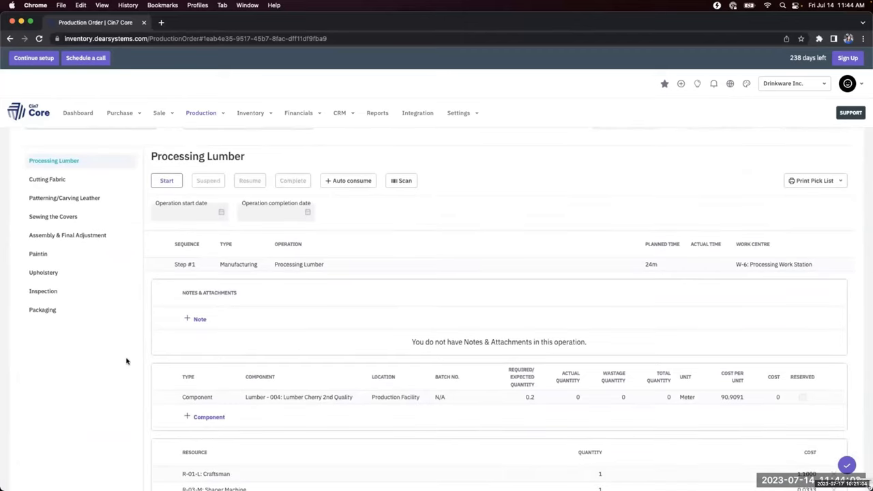
scroll(127, 361, "down", 7)
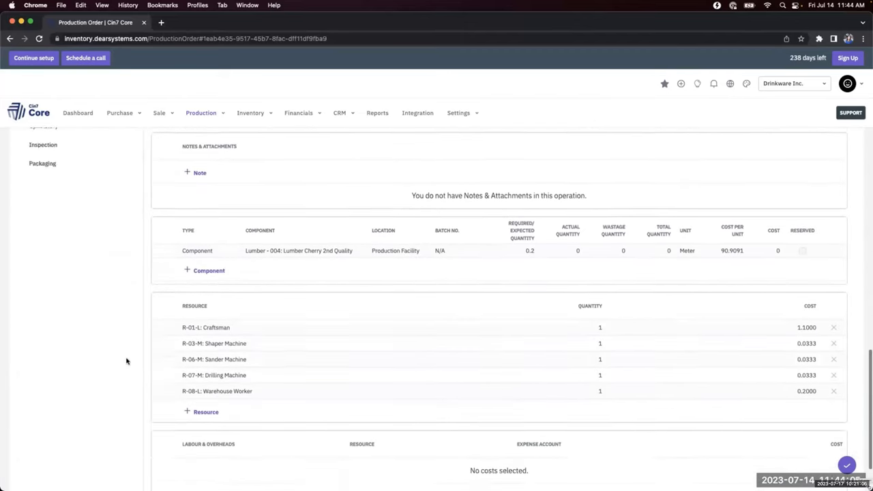
scroll(126, 361, "up", 8)
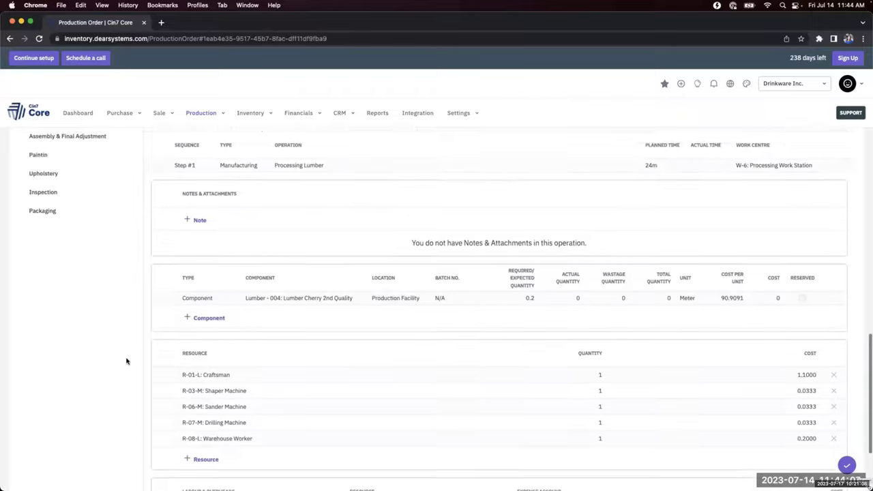
scroll(127, 361, "up", 8)
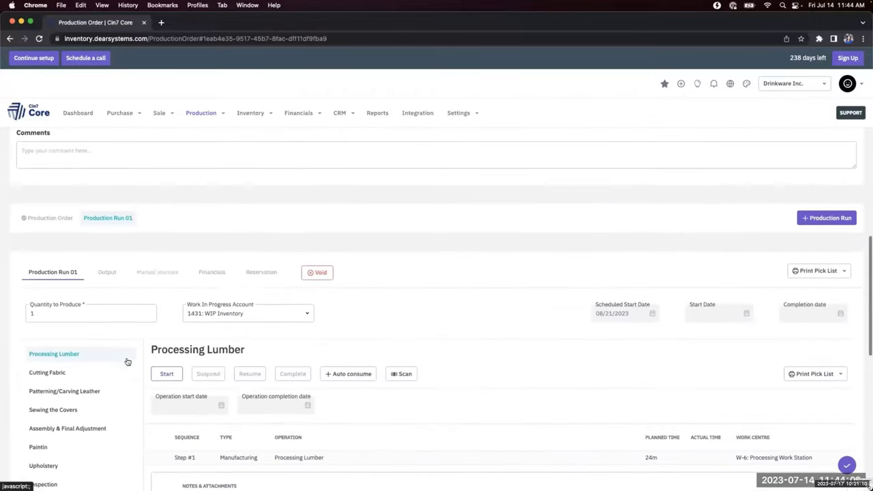
scroll(126, 360, "up", 8)
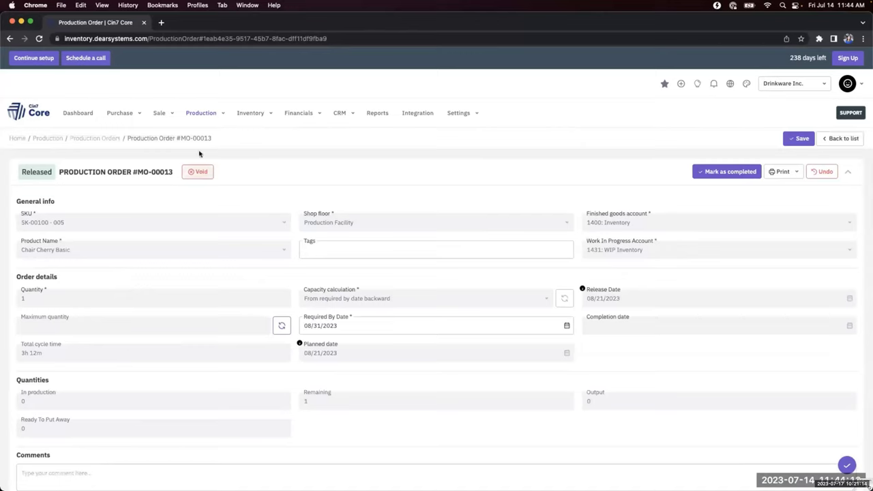
Step: Open the production Capacity Planner to review the availability and allocation of each resource
left_click(221, 113)
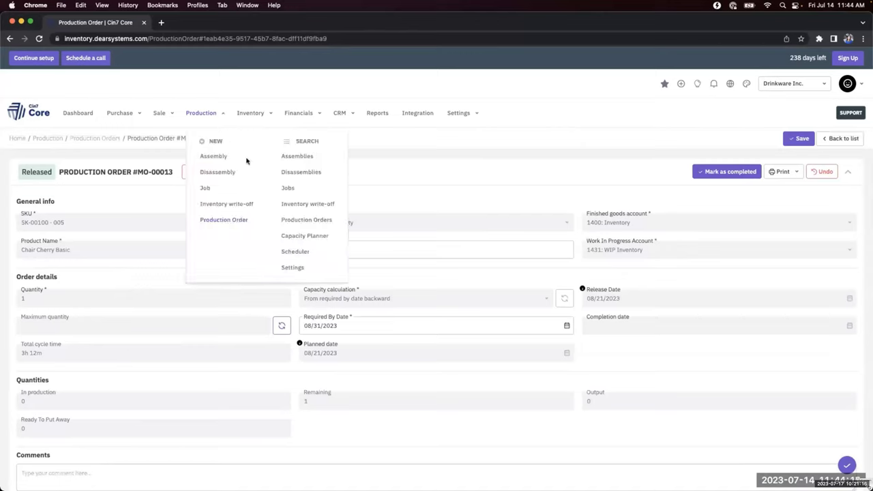
left_click(297, 238)
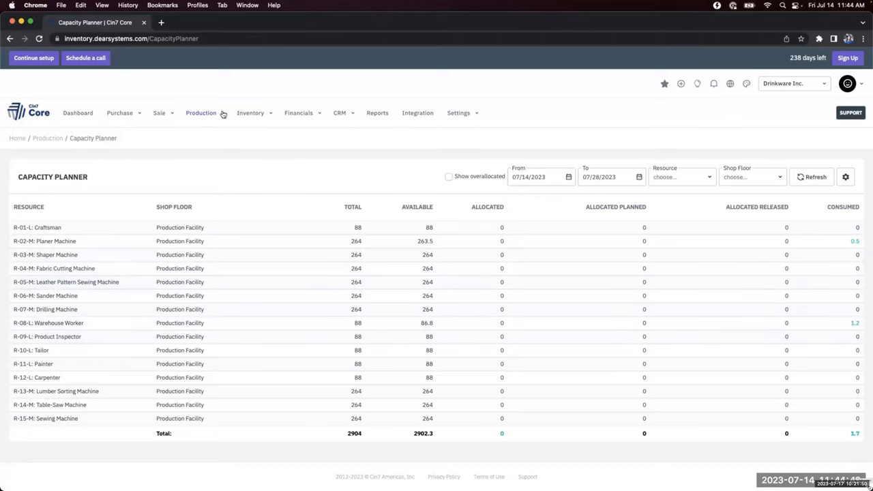
Step: Open the production Scheduler and expand the SK-00100 - 005 order with its Run 01 and the SK-00029 order to review their operations
mouse_move(223, 114)
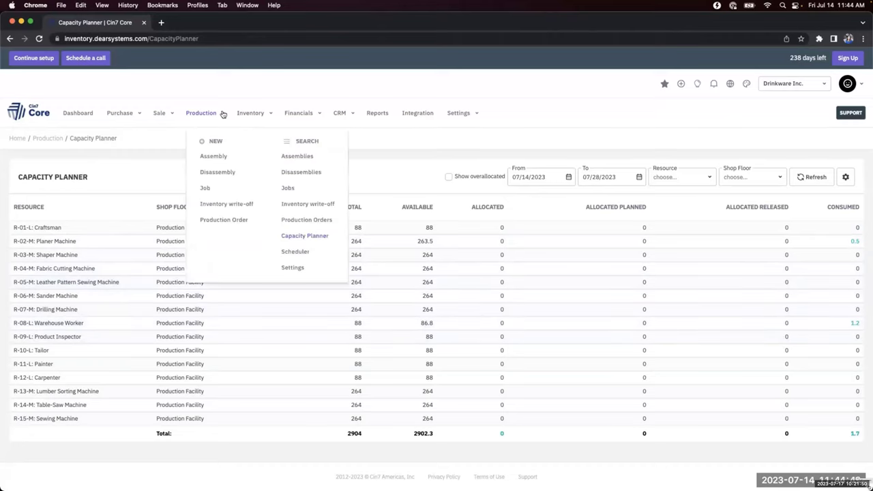
left_click(294, 251)
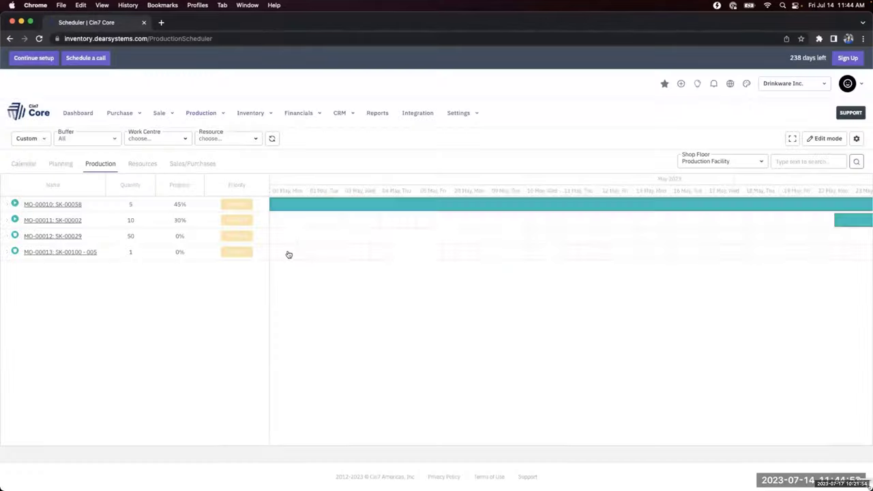
mouse_move(52, 250)
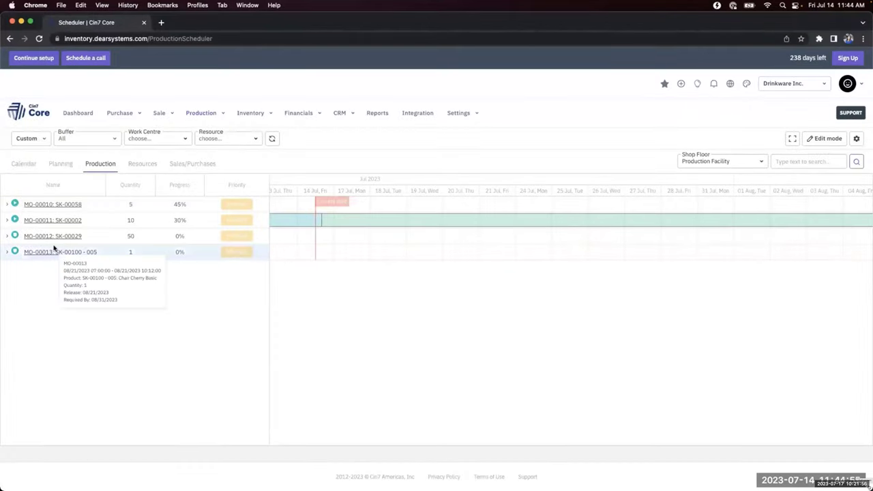
left_click(8, 252)
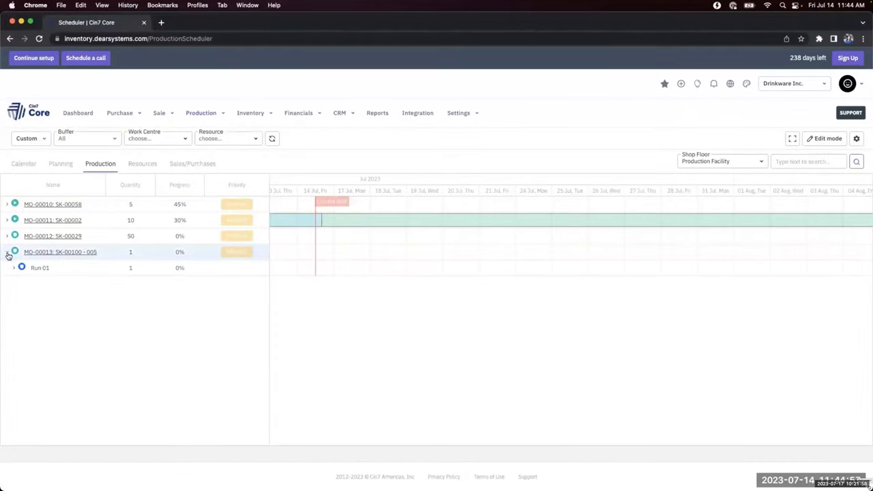
left_click(16, 269)
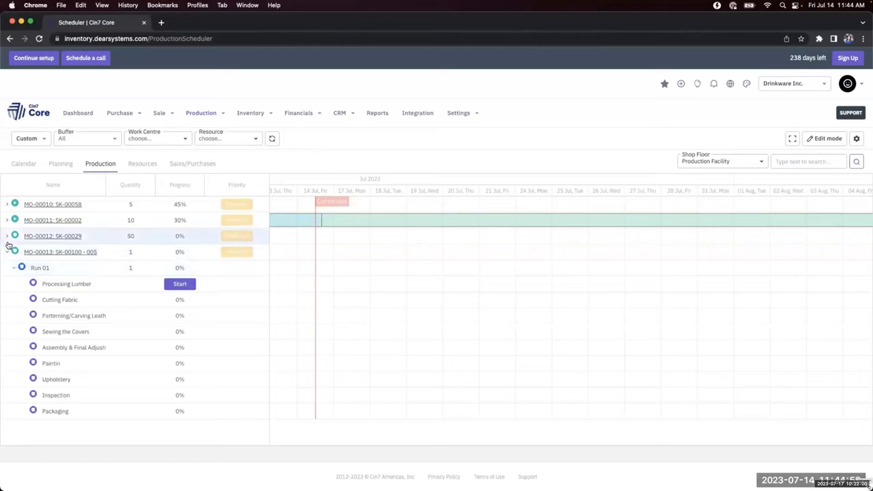
left_click(8, 237)
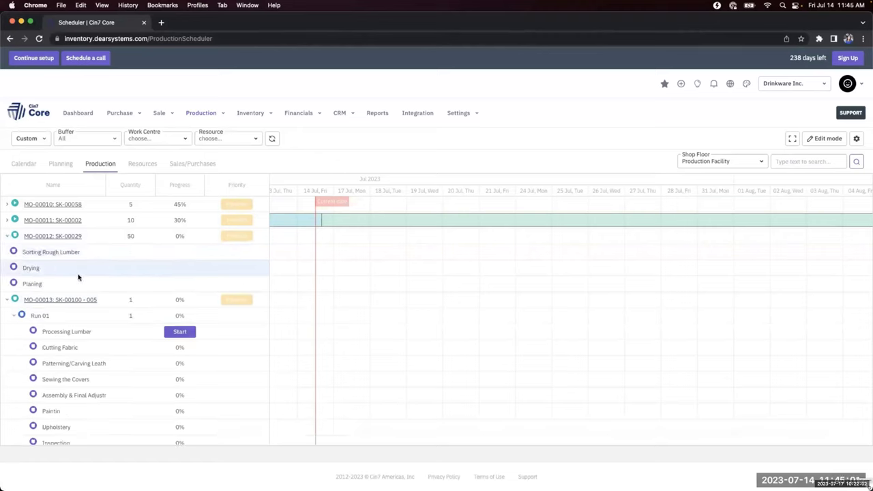
mouse_move(265, 287)
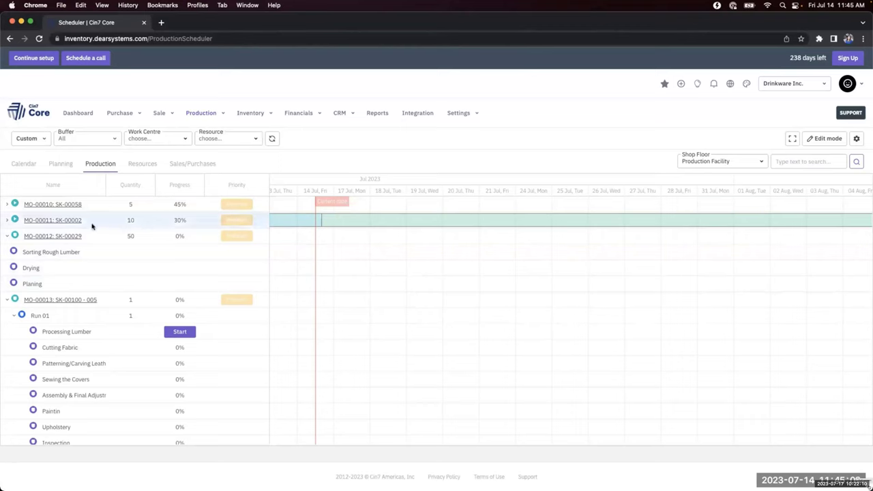
mouse_move(79, 225)
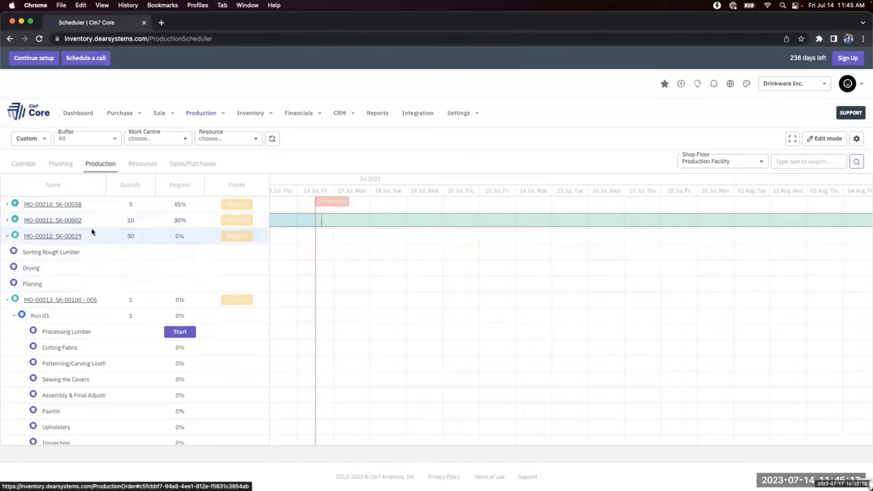
Step: Examine the August 2023 scheduled times of the SK-00029 and SK-00100 - 005 orders on the production timeline
scroll(294, 260, "right", 10)
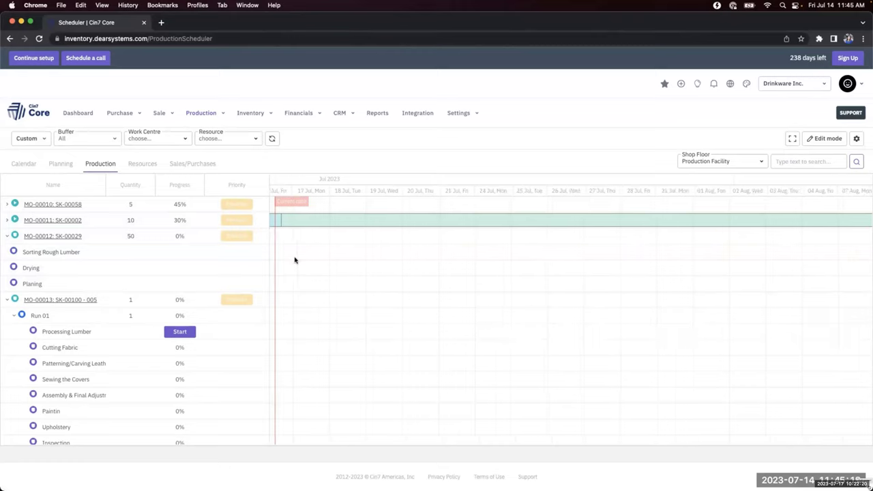
scroll(296, 259, "right", 5)
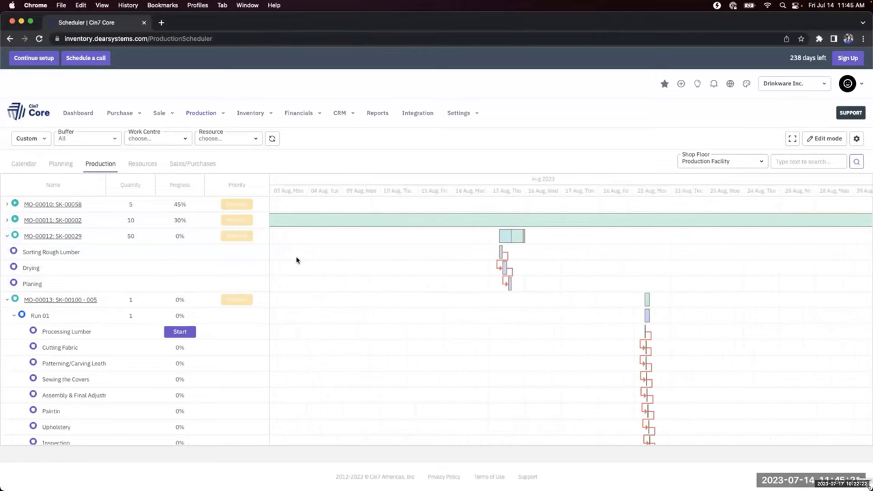
scroll(296, 257, "down", 1)
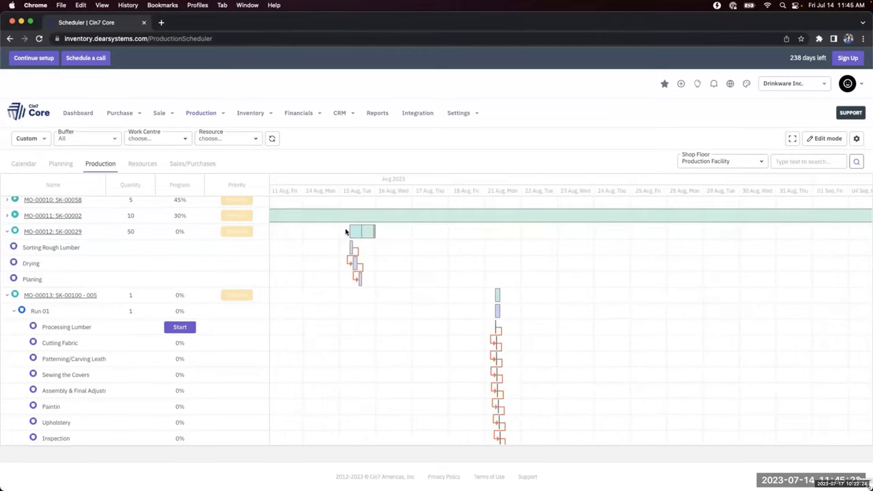
mouse_move(354, 236)
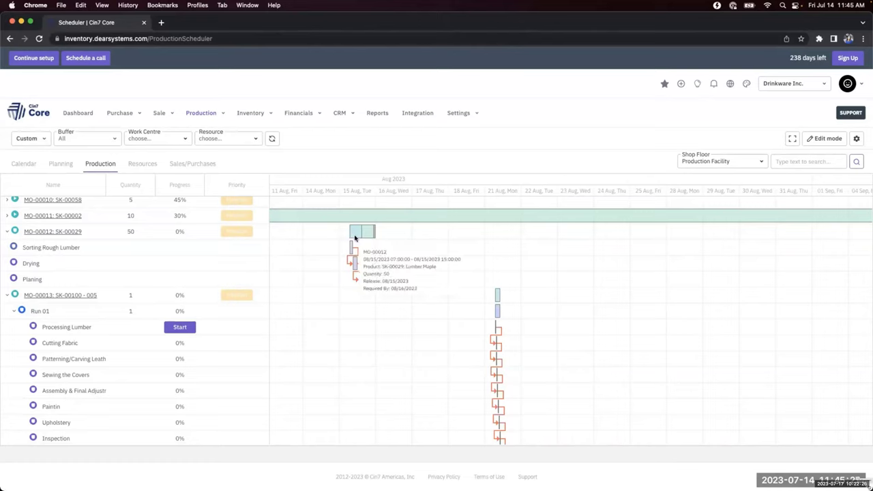
mouse_move(496, 296)
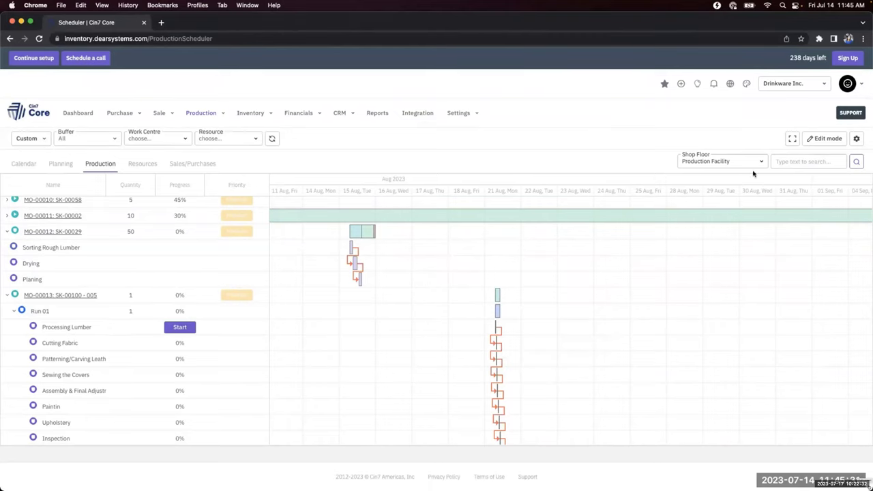
Step: Enable schedule editing, try the SK-00100 - 005 order on 17 August 2023, and return it to 21 August
left_click(812, 140)
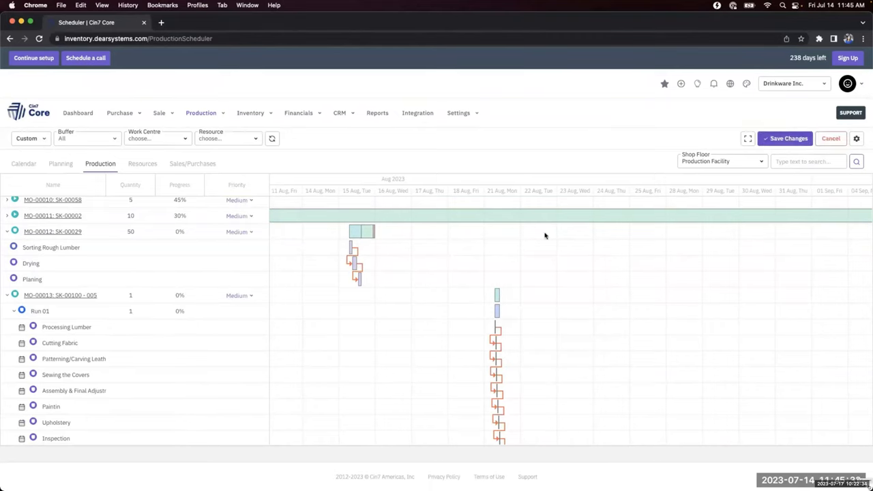
left_click_drag(495, 295, 427, 298)
mouse_move(425, 297)
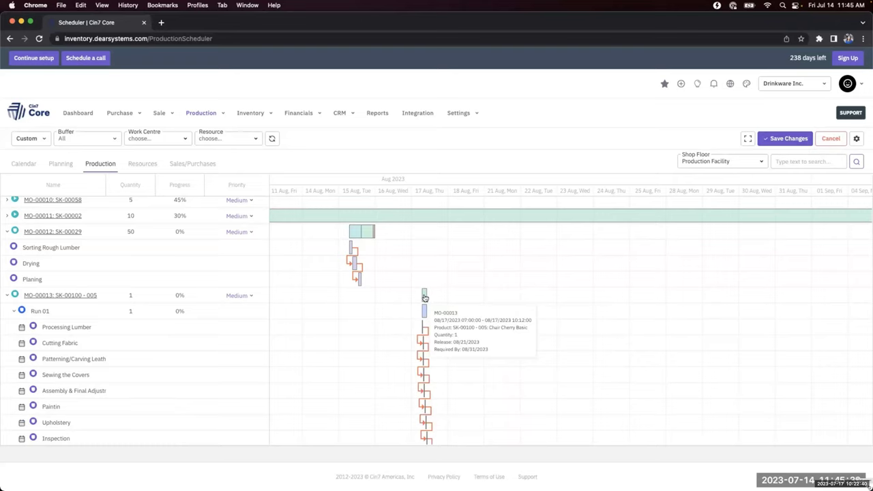
left_click_drag(425, 297, 498, 298)
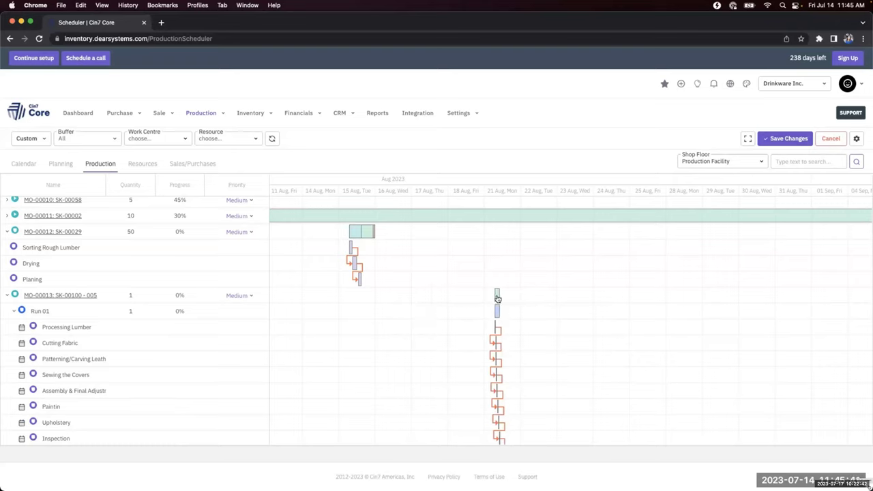
Step: Try the SK-00029 order on 16 August 2023, check its schedule details, and move it to 14 August
left_click_drag(362, 232, 388, 234)
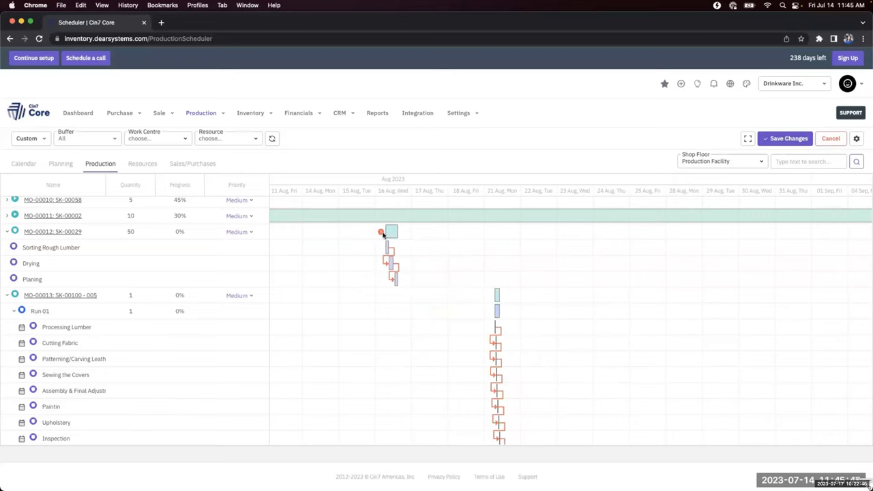
mouse_move(382, 233)
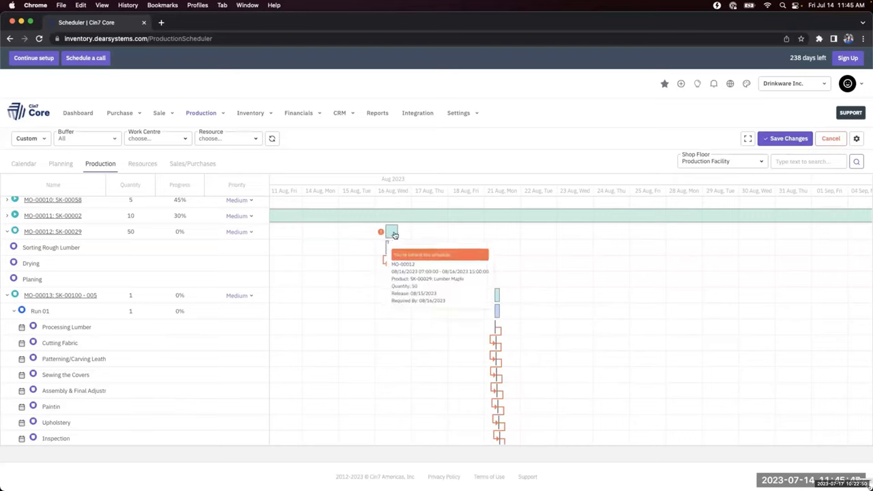
left_click_drag(394, 234, 314, 231)
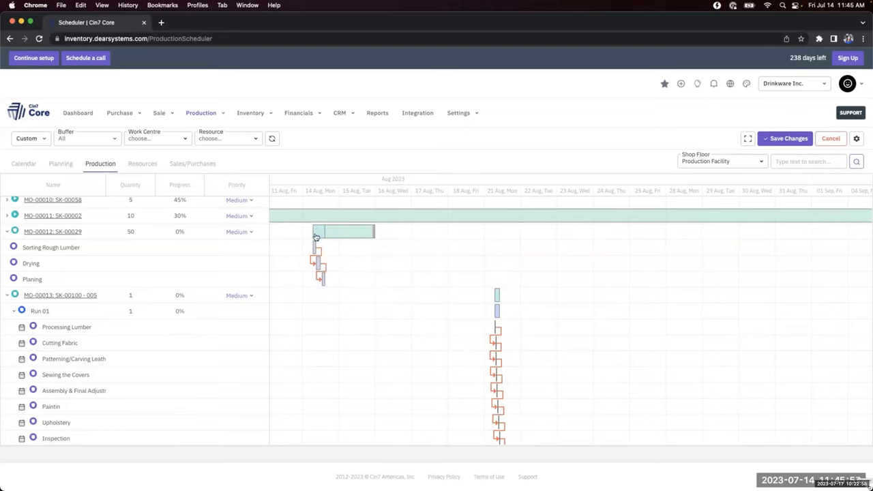
Step: Set the SK-00029 order's priority to High and save the schedule changes
mouse_move(319, 280)
scroll(177, 331, "down", 1)
mouse_move(162, 339)
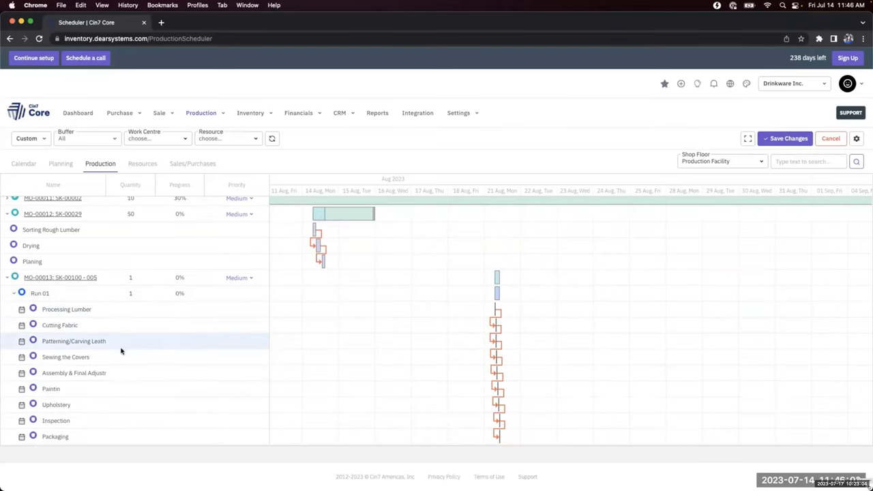
scroll(121, 349, "up", 1)
mouse_move(252, 302)
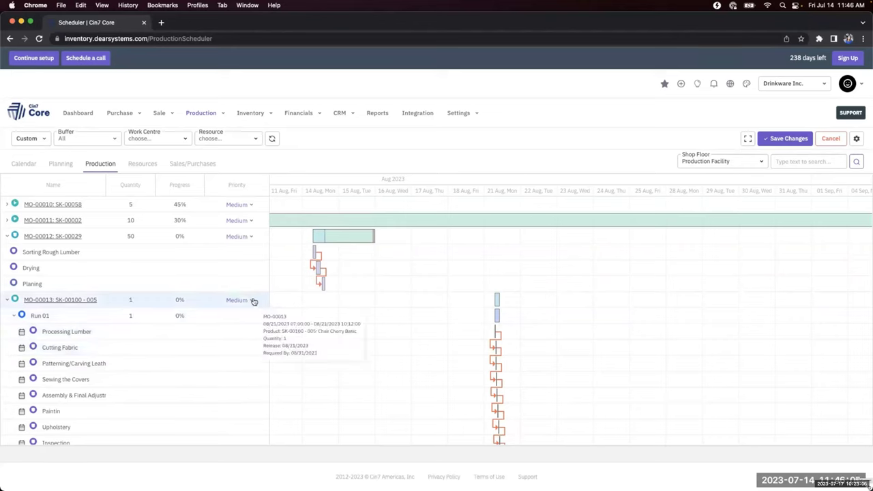
left_click(249, 237)
left_click(244, 257)
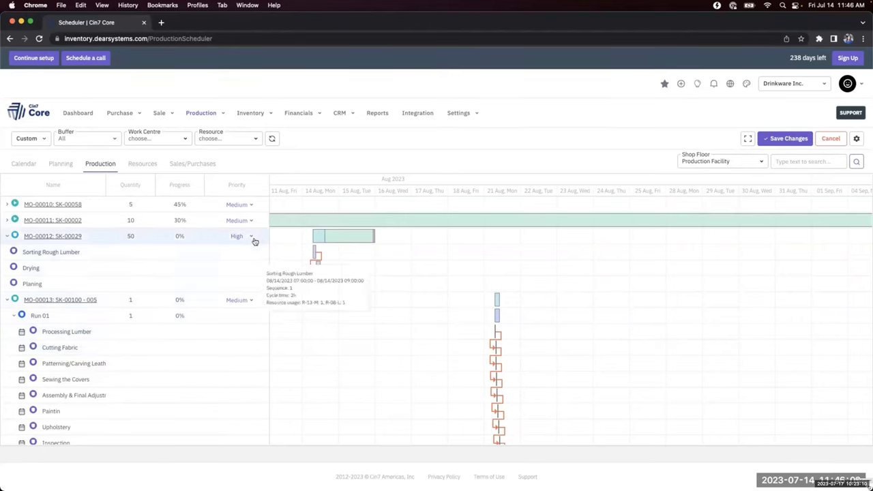
mouse_move(250, 302)
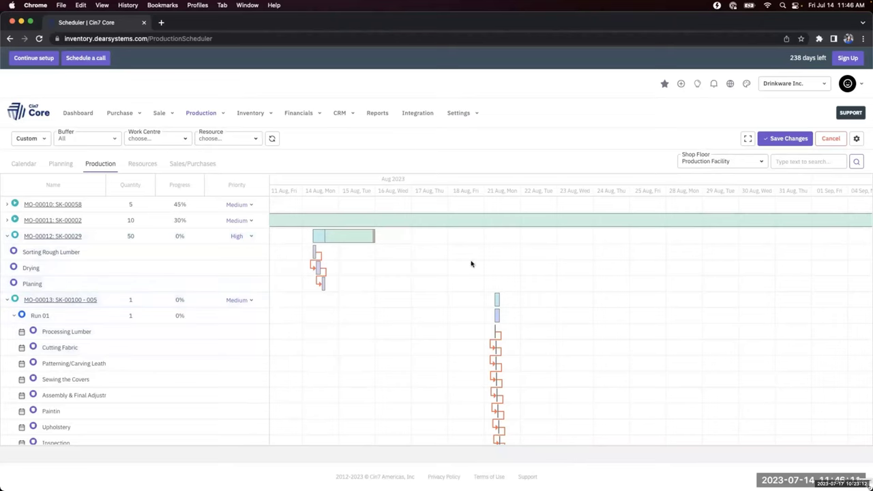
left_click(775, 139)
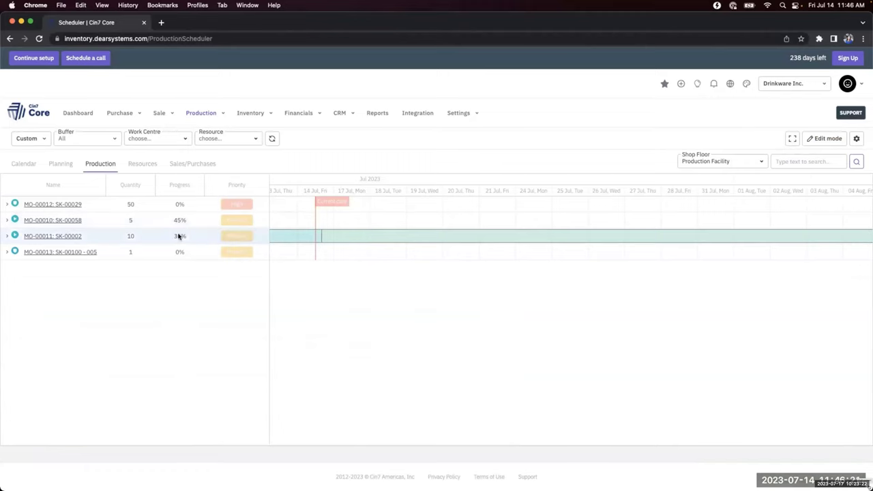
Step: Expand the SK-00058 order and its Run 02, and view the August 2023 production calendar with the 7 August order's details
left_click(7, 220)
left_click(14, 235)
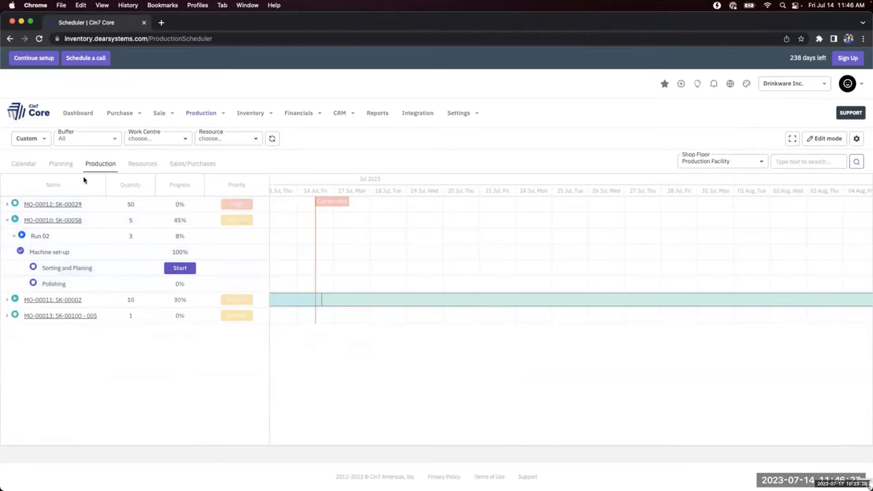
left_click(24, 165)
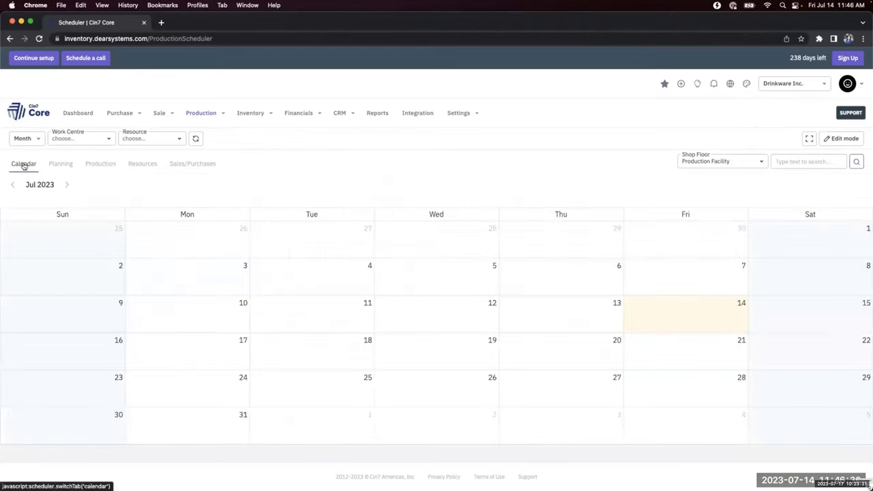
left_click(67, 185)
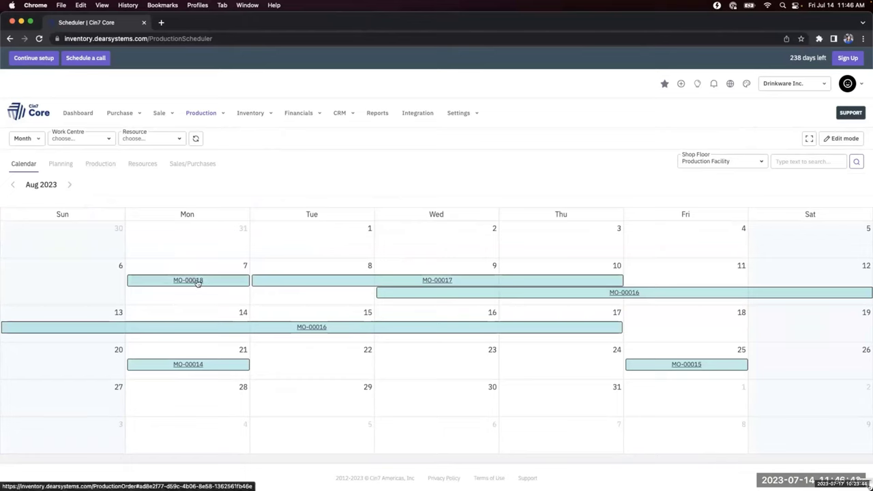
mouse_move(197, 282)
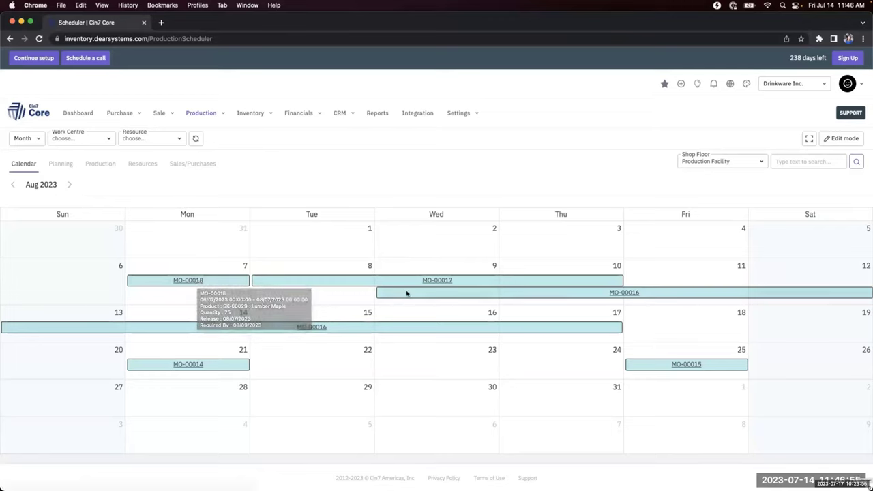
Step: Enable calendar editing, move the 7 August order to 8 August, and try the 21 August order on 14 August before returning it
left_click(834, 139)
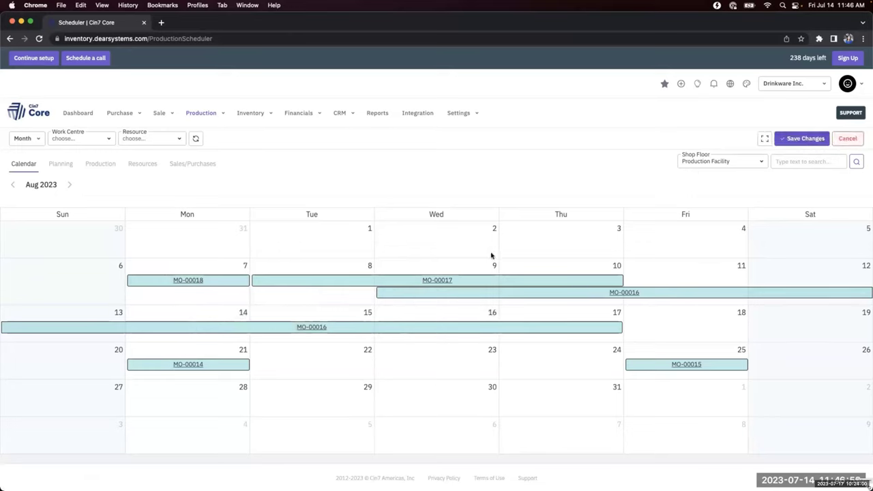
left_click_drag(191, 281, 313, 296)
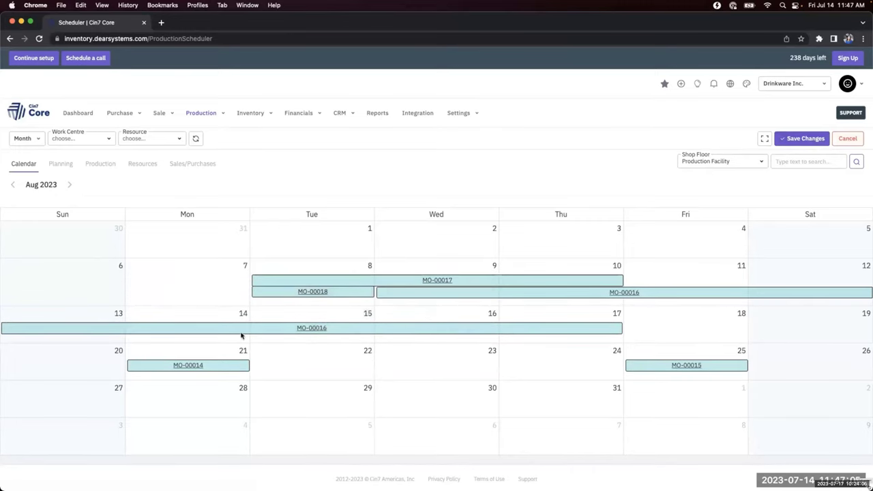
left_click_drag(180, 366, 192, 339)
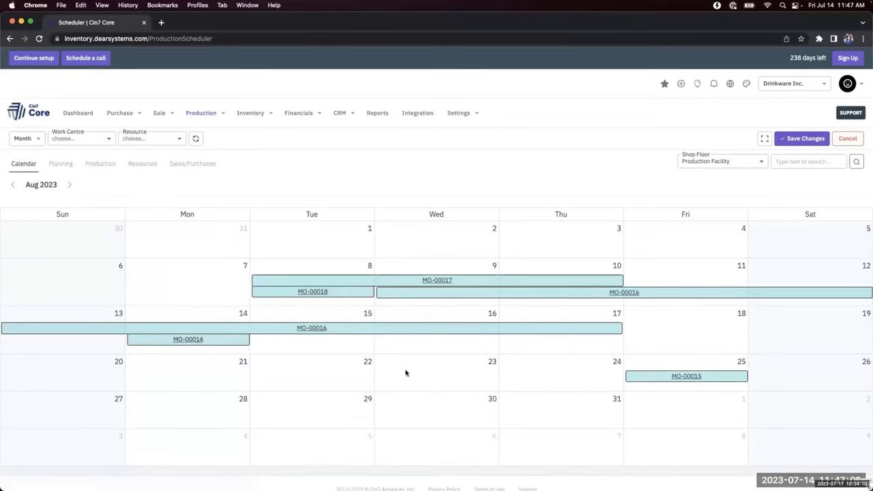
left_click_drag(209, 340, 208, 368)
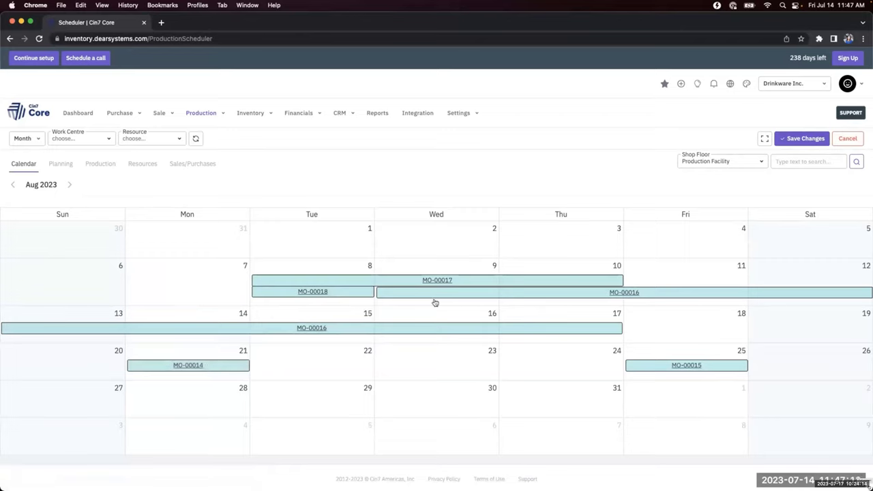
Step: Reschedule the 8–10 August order to 7–9, the 25 August order to 24 and the one-day 8 August order to 30, saving with updated Required By dates
left_click_drag(423, 282, 300, 275)
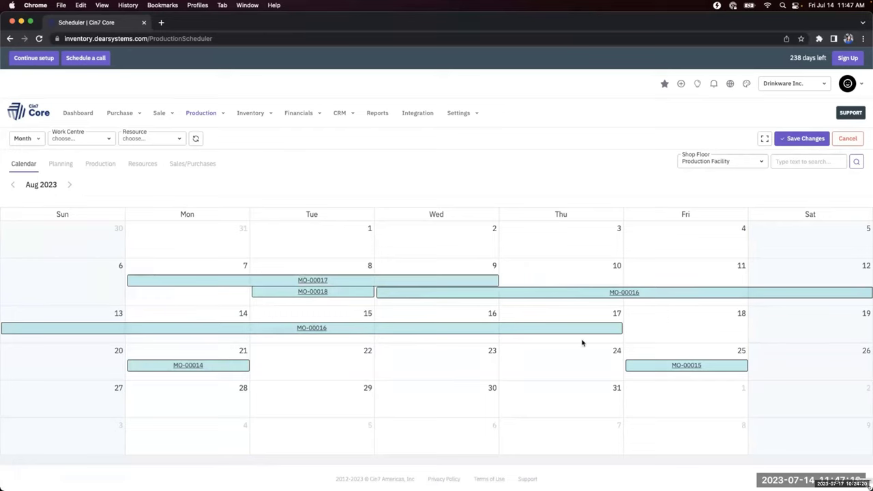
left_click_drag(652, 366, 549, 366)
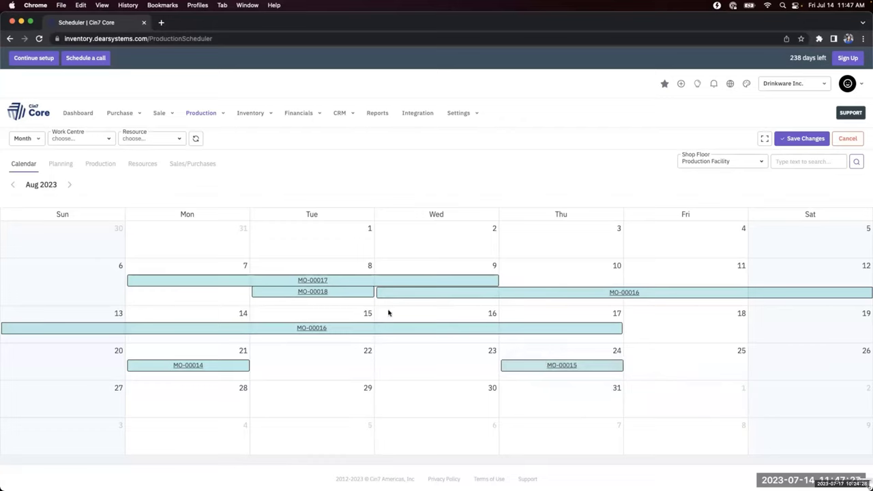
left_click_drag(324, 291, 441, 392)
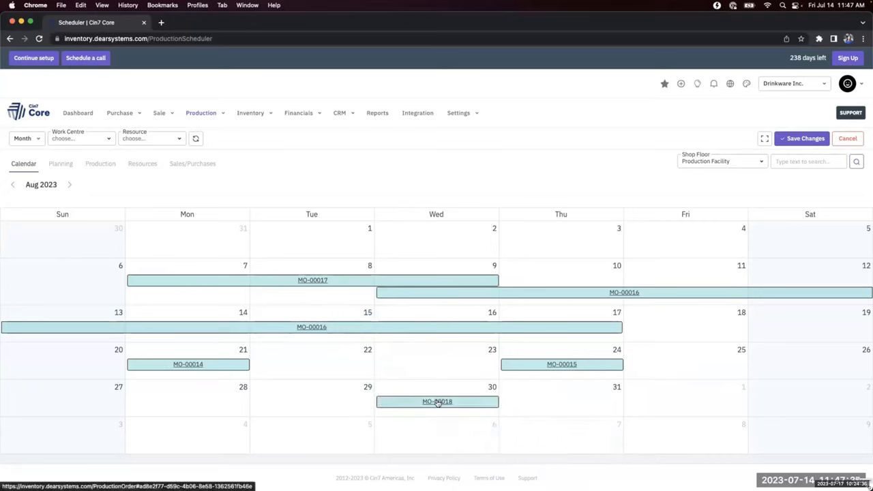
left_click(806, 140)
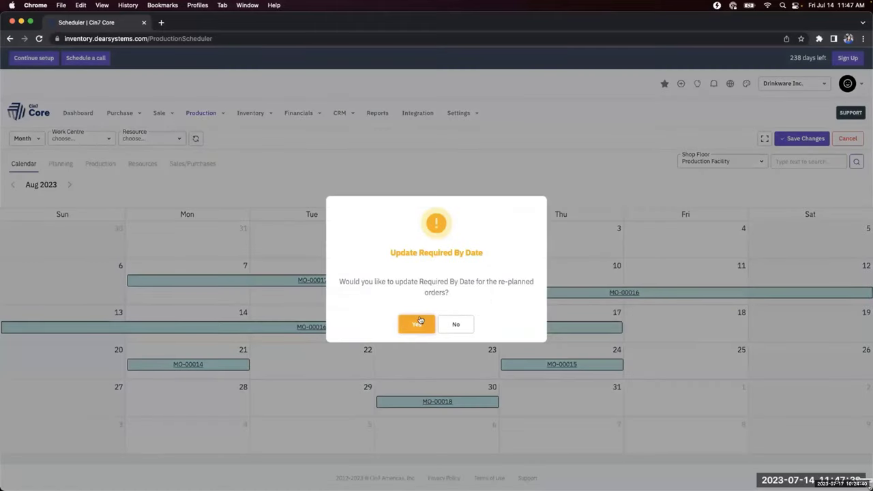
left_click(418, 325)
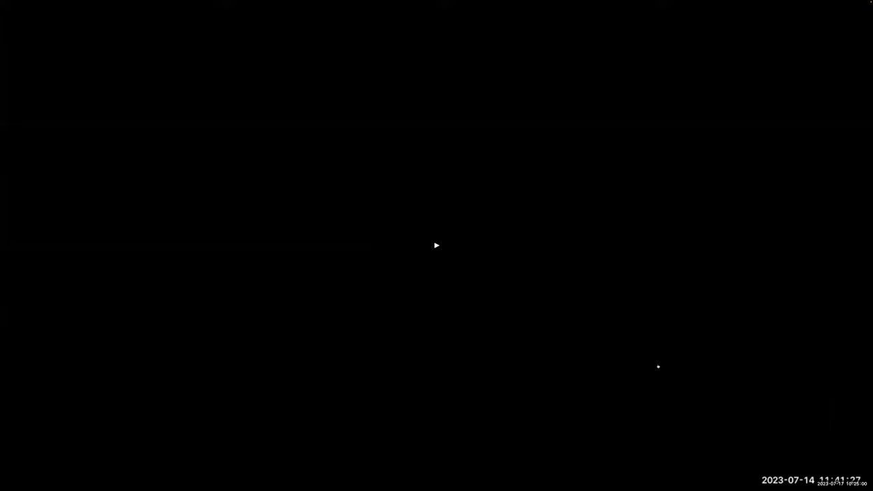
key("Escape")
key("space")
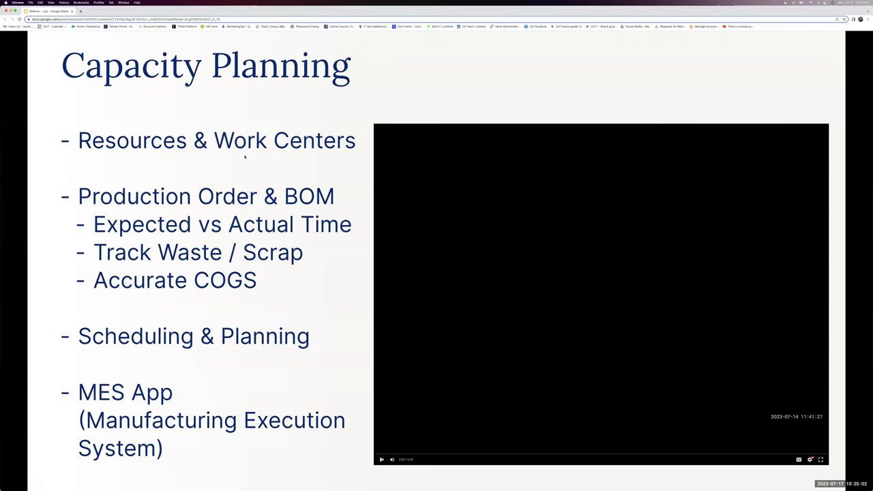
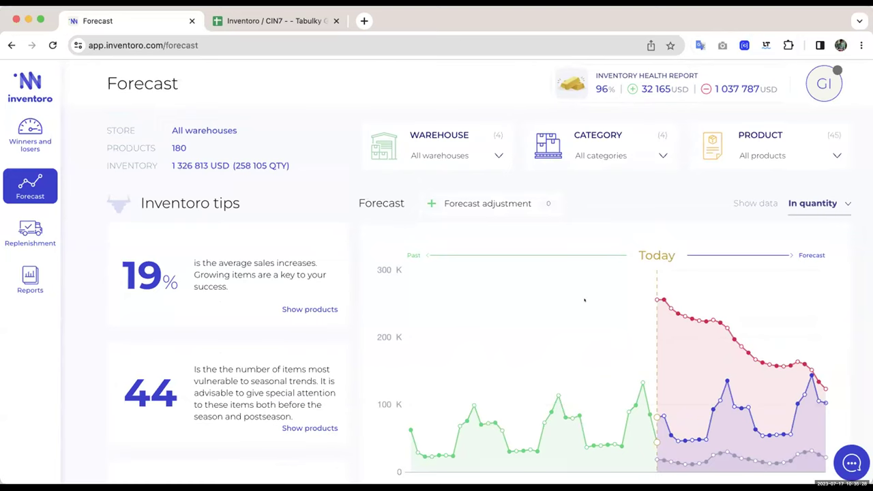
Step: In Inventoro, filter the forecast by the Cool Drinks category for all warehouses and examine its past and forecast quantities
scroll(583, 298, "down", 1)
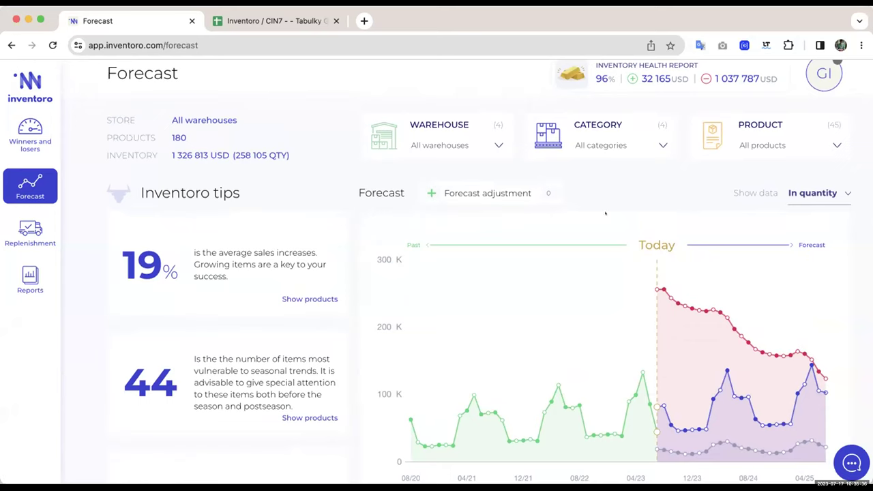
left_click(605, 145)
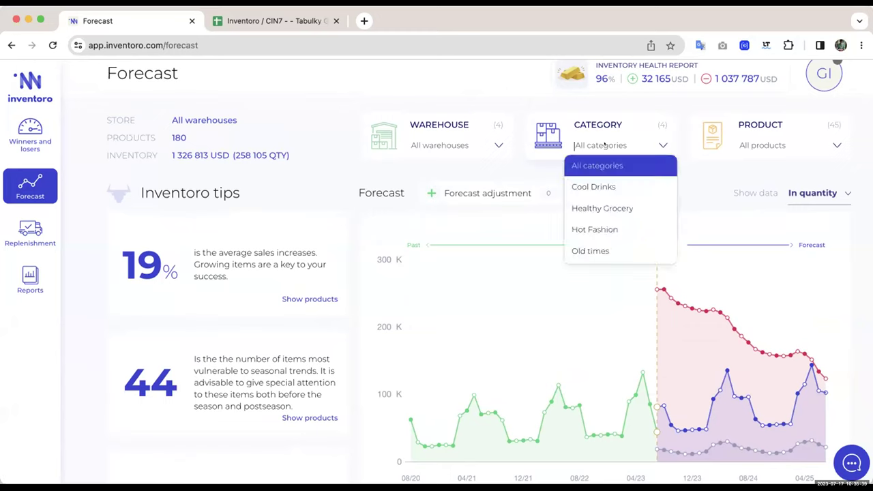
left_click(593, 185)
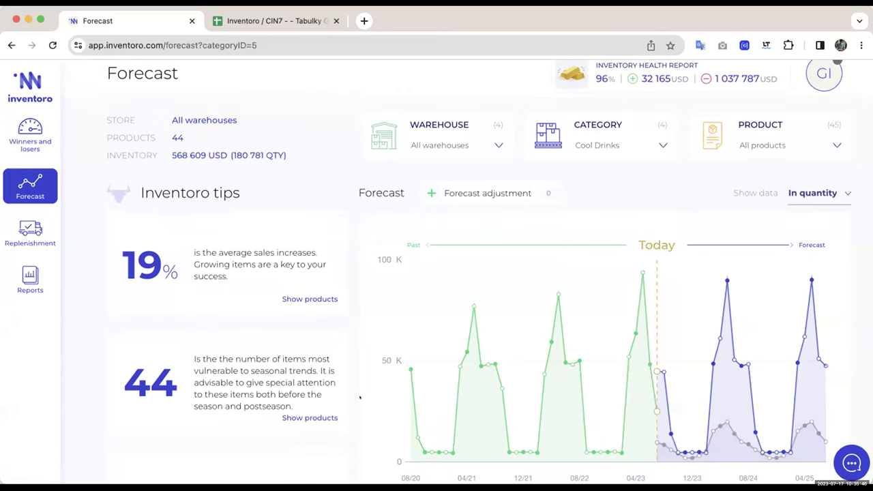
mouse_move(634, 270)
scroll(593, 272, "up", 1)
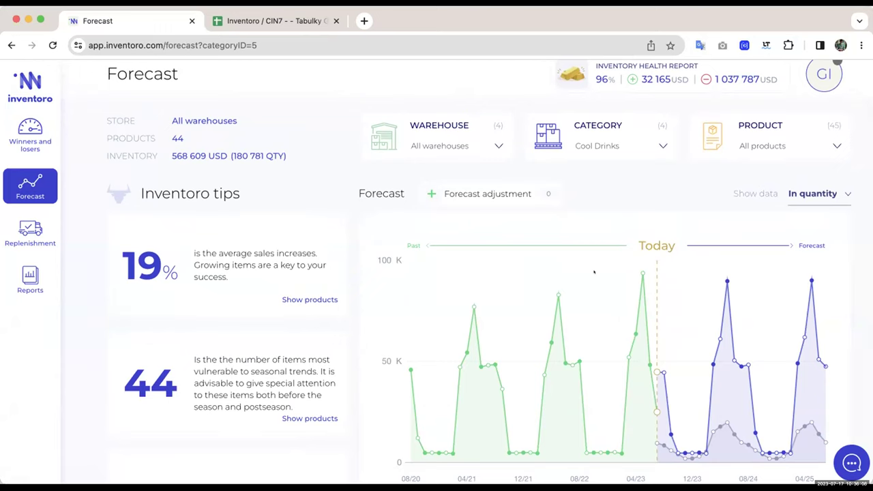
Step: Reset the forecast's category filter to all categories and filter by the product Beer
left_click(614, 145)
left_click(605, 166)
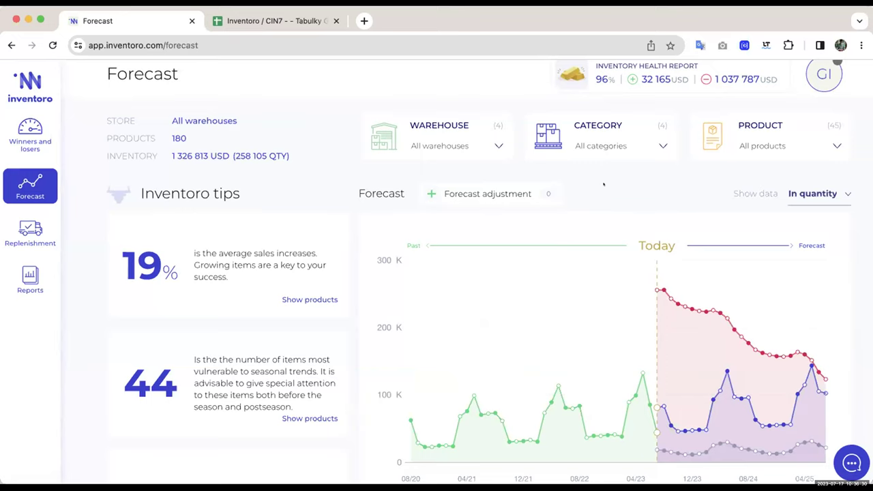
left_click(462, 187)
left_click(740, 139)
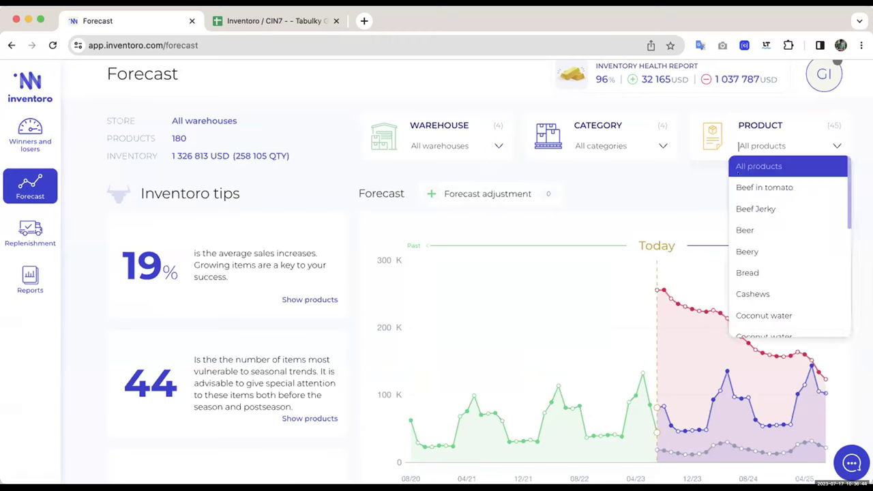
left_click(743, 230)
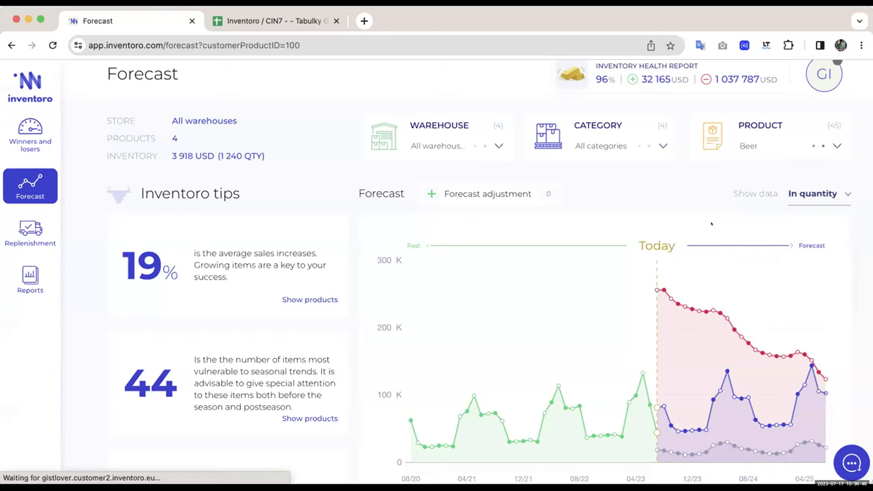
Step: Save a forecast adjustment for Beer with a 30% change from 17.07.2023 and no end date
left_click(480, 193)
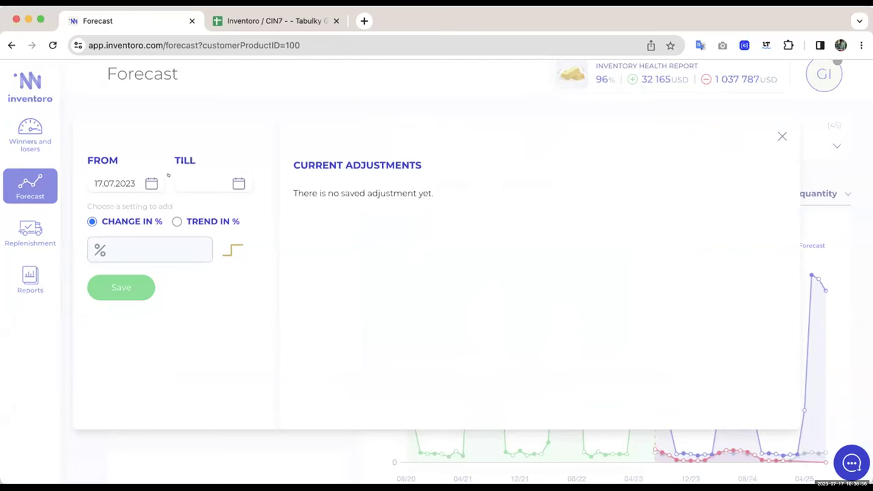
left_click(129, 242)
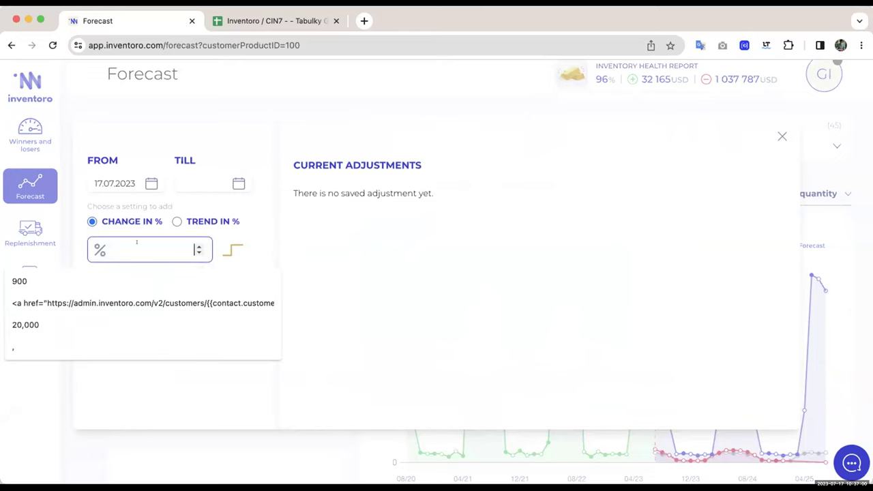
type("30")
left_click(112, 290)
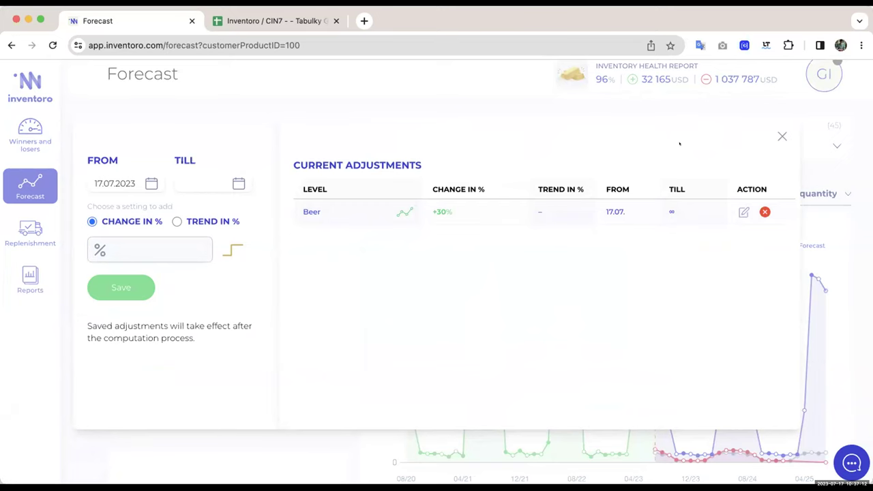
left_click(782, 137)
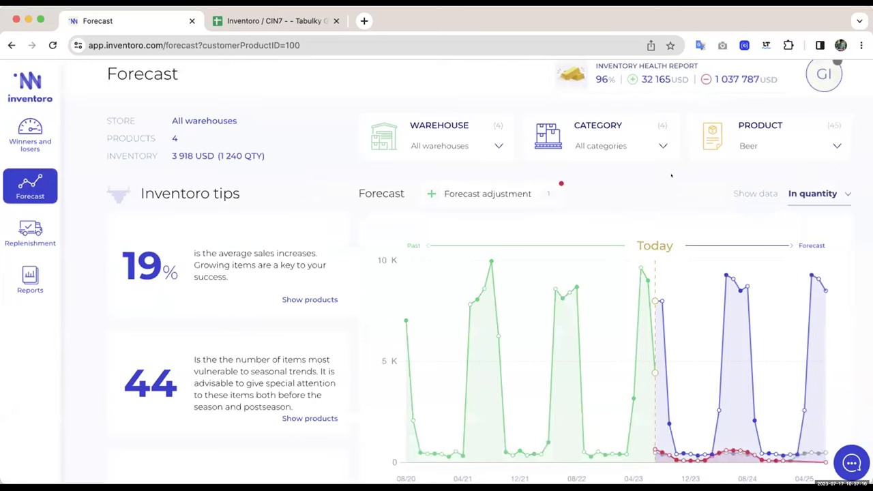
Step: Reset the forecast's product filter to all products, keeping all categories selected
left_click(632, 145)
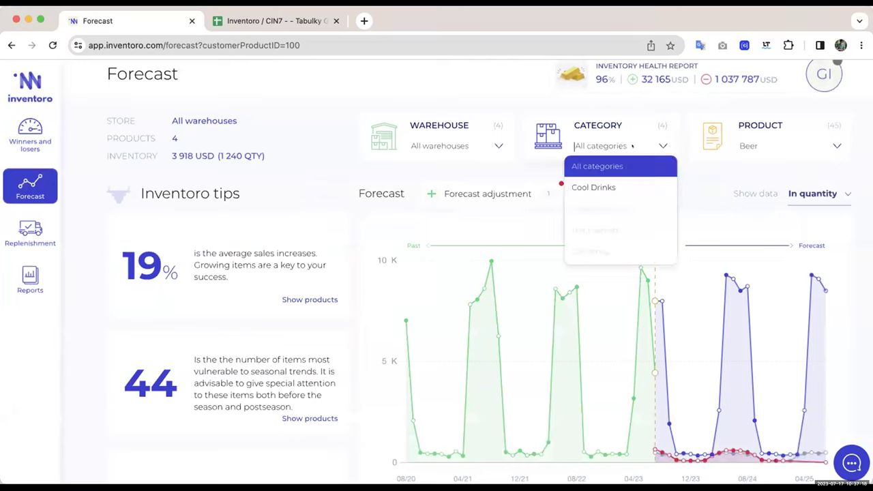
left_click(593, 167)
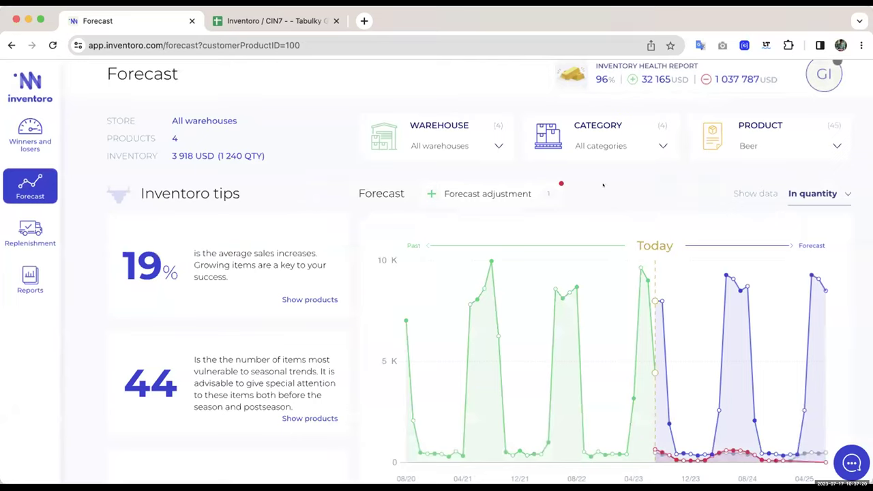
scroll(603, 184, "up", 1)
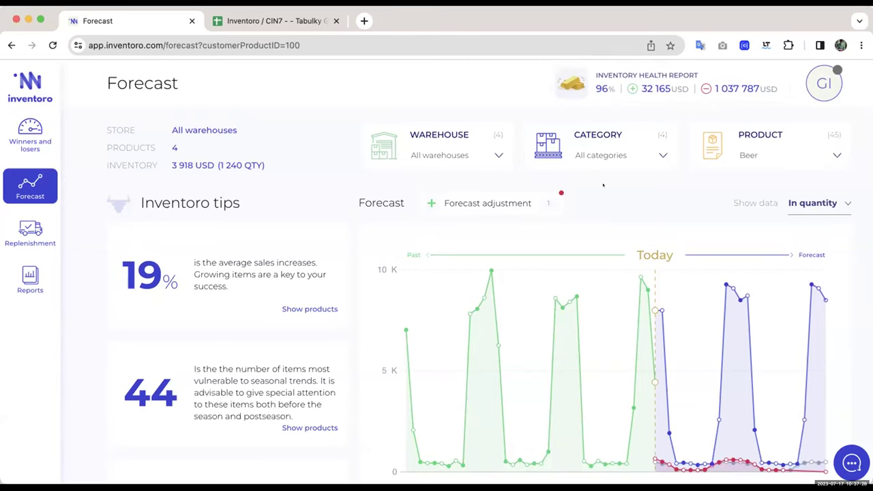
left_click(723, 147)
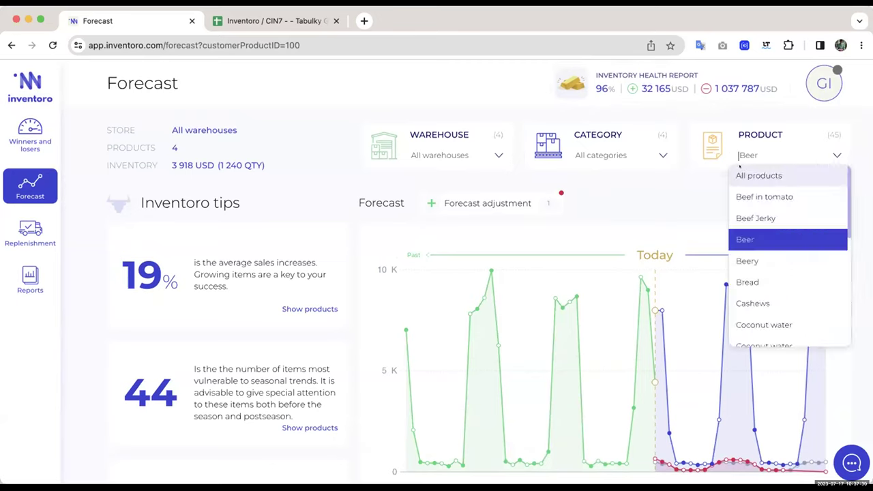
left_click(750, 174)
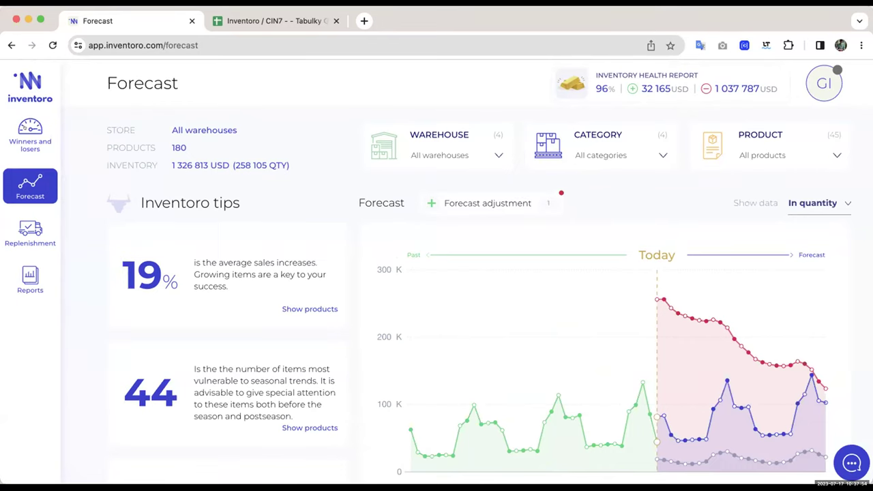
Step: In Winners and losers, examine the Winners, Chasers and Losers groups and the full list of winning products
left_click(30, 135)
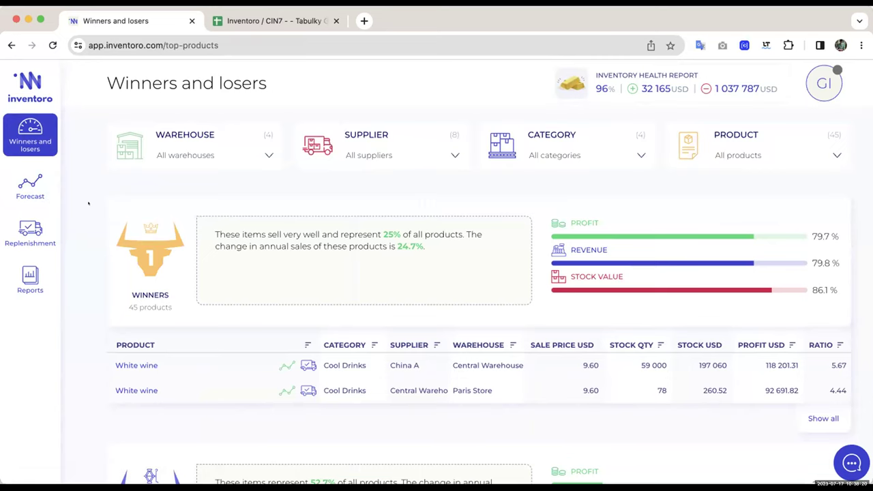
scroll(88, 203, "down", 1)
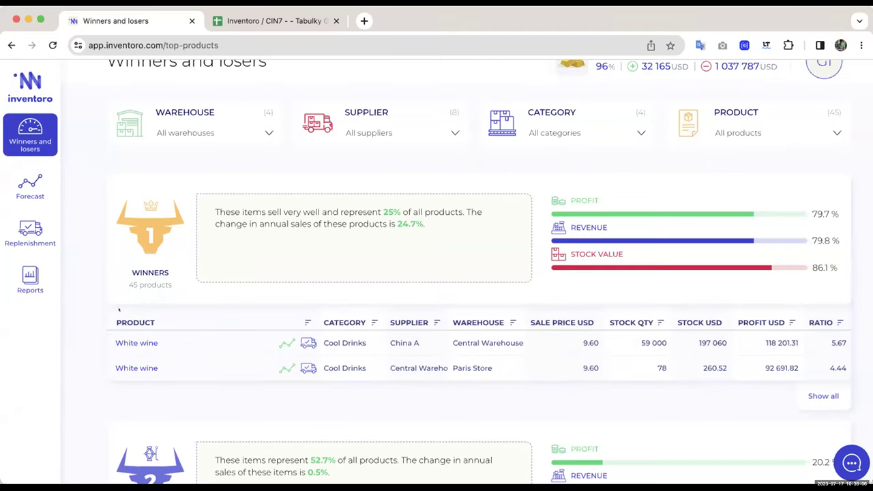
scroll(119, 310, "down", 3)
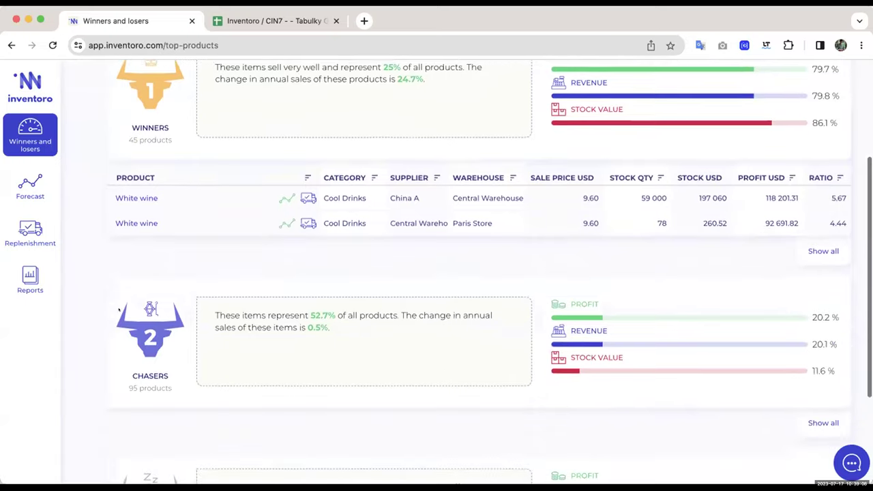
scroll(216, 359, "down", 1)
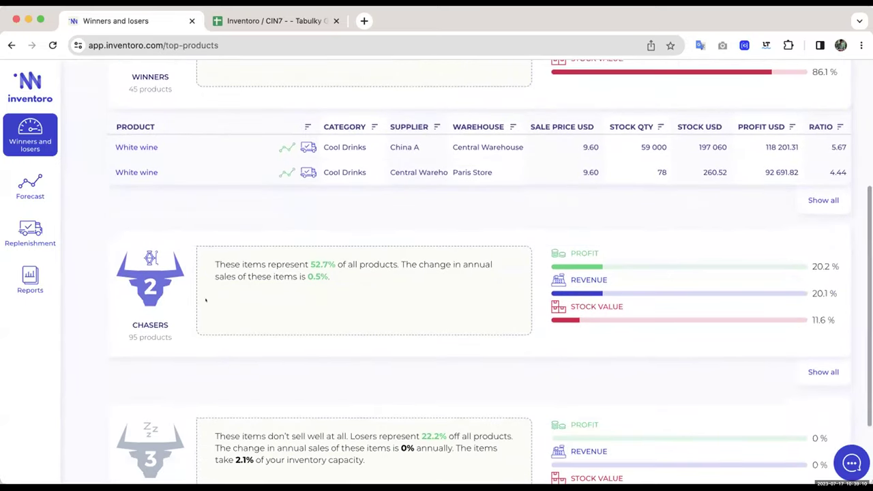
scroll(207, 282, "down", 2)
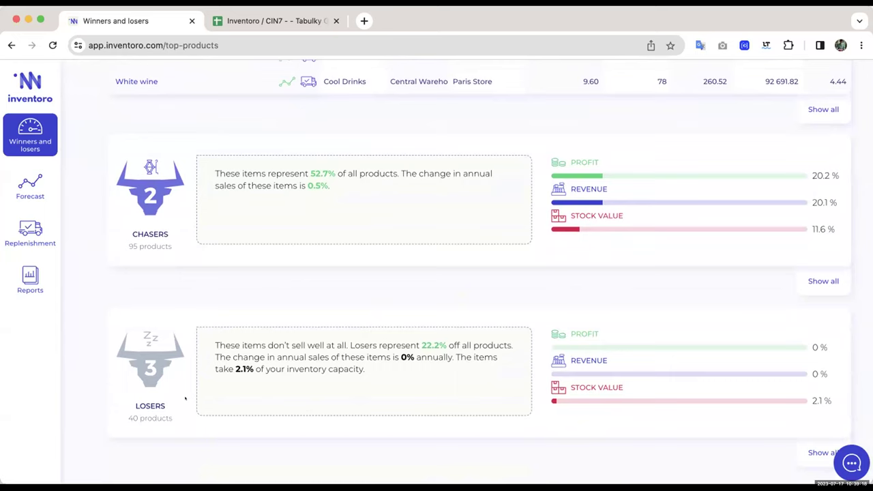
scroll(184, 398, "up", 5)
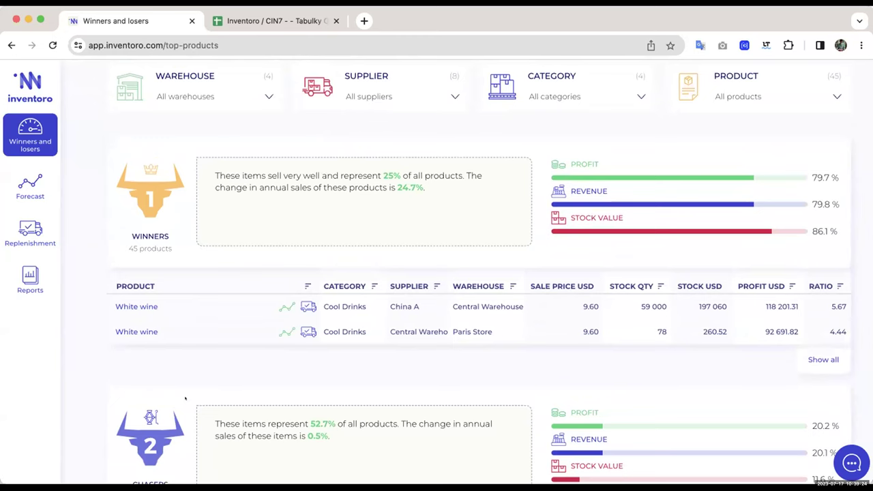
scroll(184, 398, "up", 1)
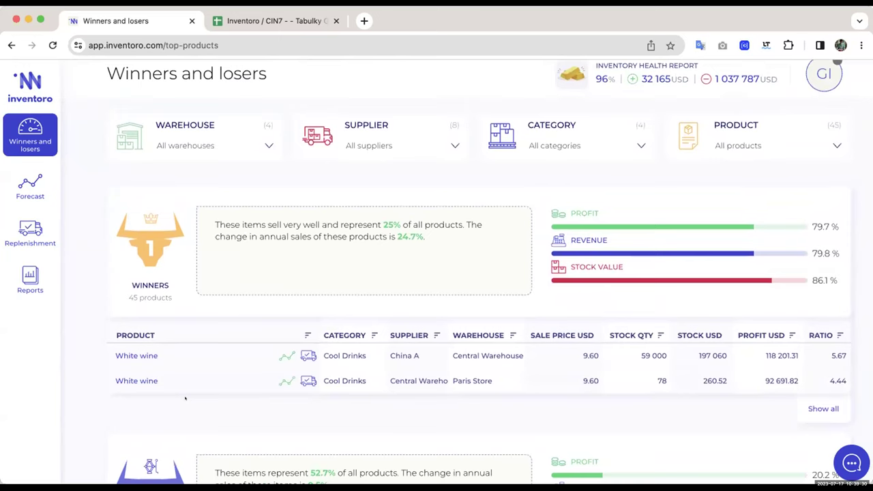
left_click(821, 409)
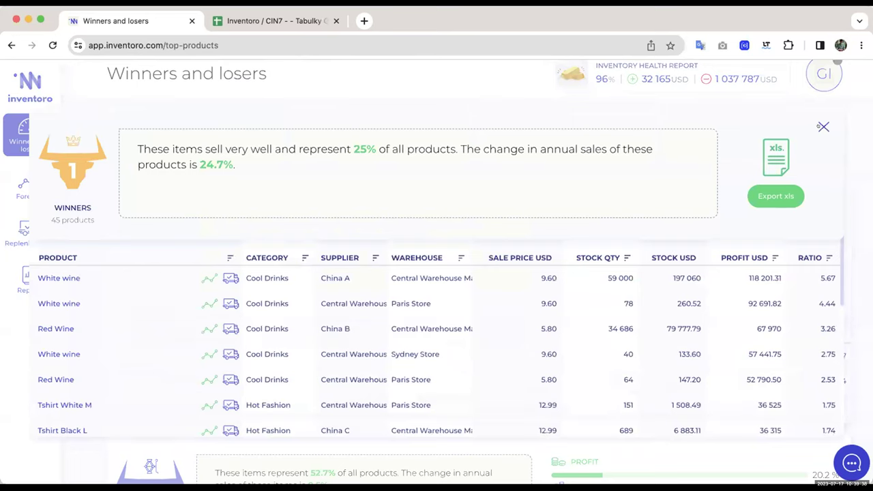
left_click(822, 126)
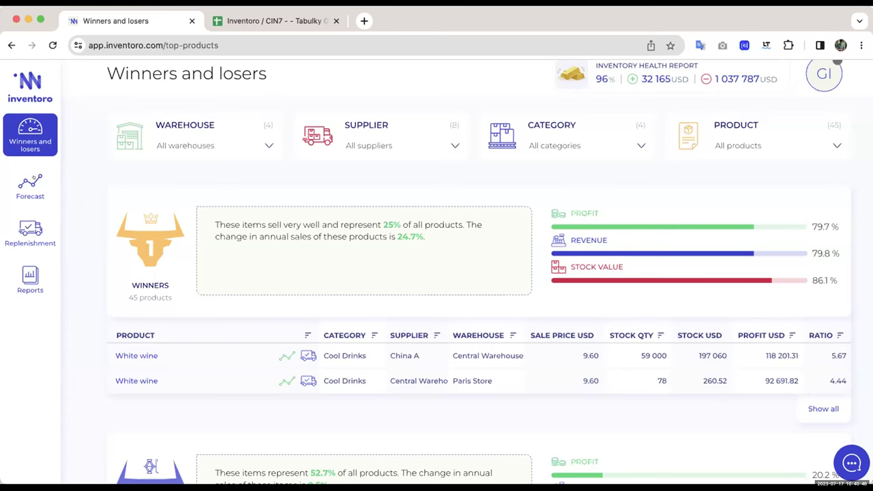
Step: In Replenishment, examine today's new purchase order proposals with their quantities, inventory, prices, suppliers and warehouses
left_click(30, 231)
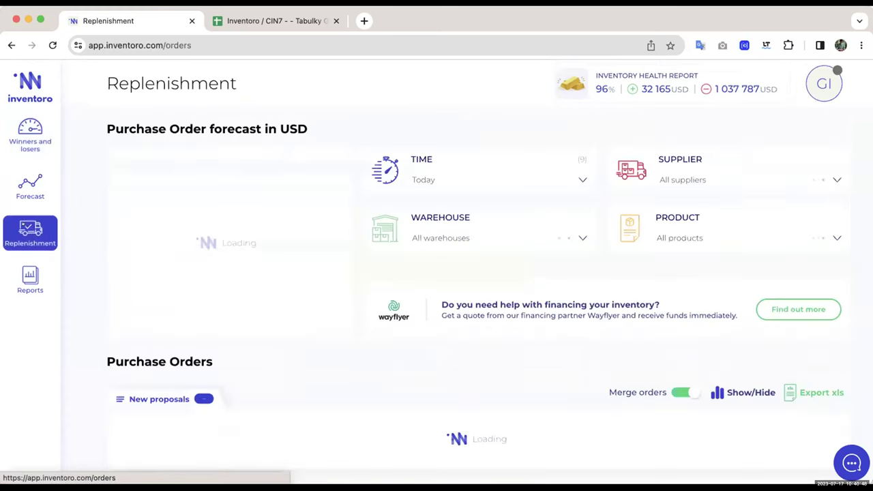
scroll(80, 253, "down", 2)
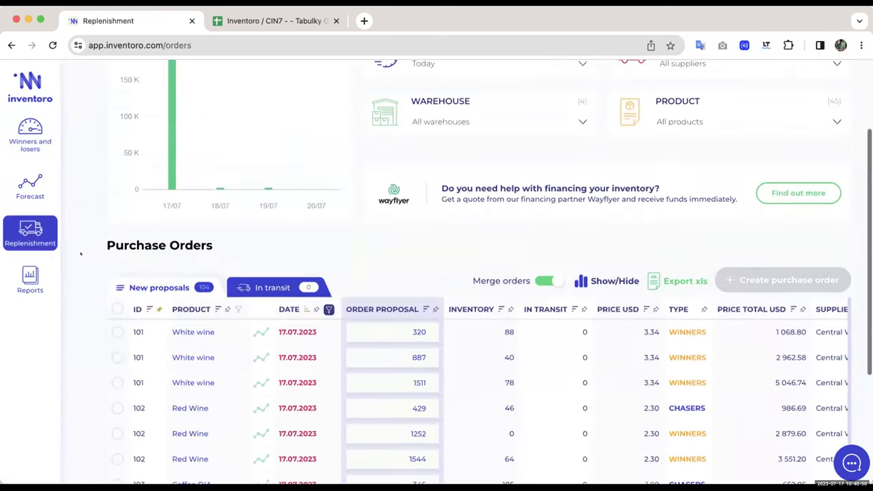
scroll(80, 254, "down", 1)
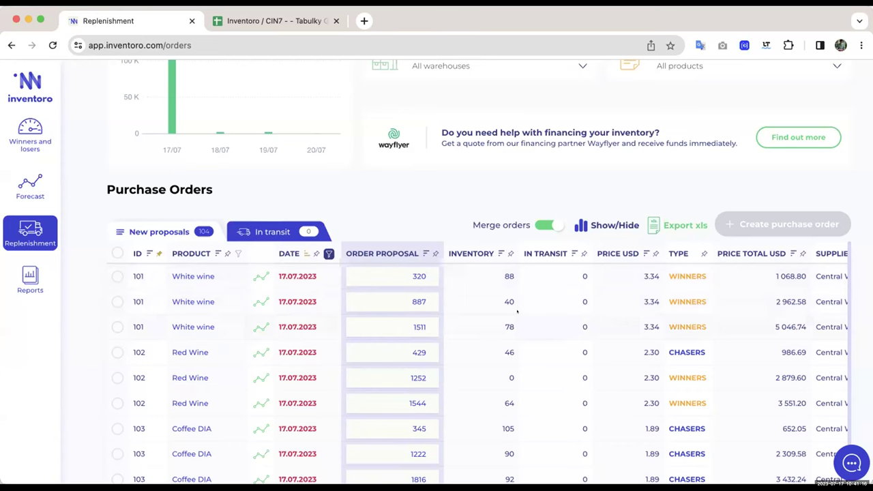
scroll(729, 330, "right", 4)
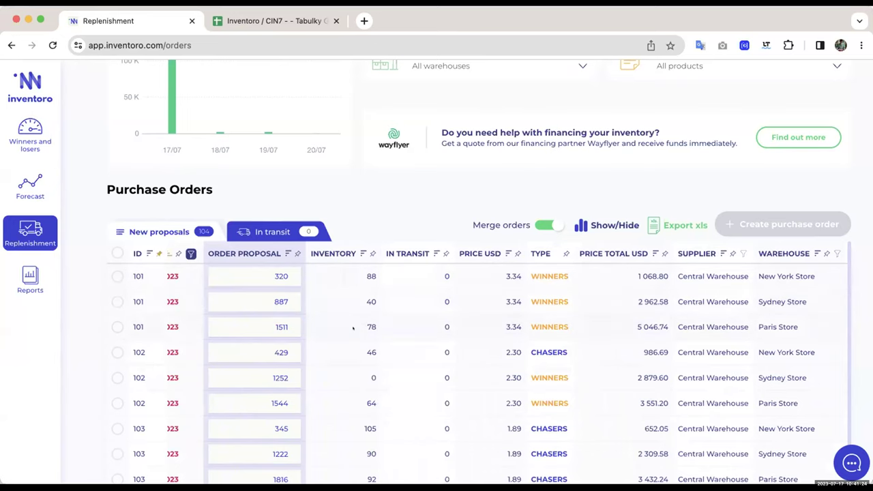
scroll(353, 328, "left", 4)
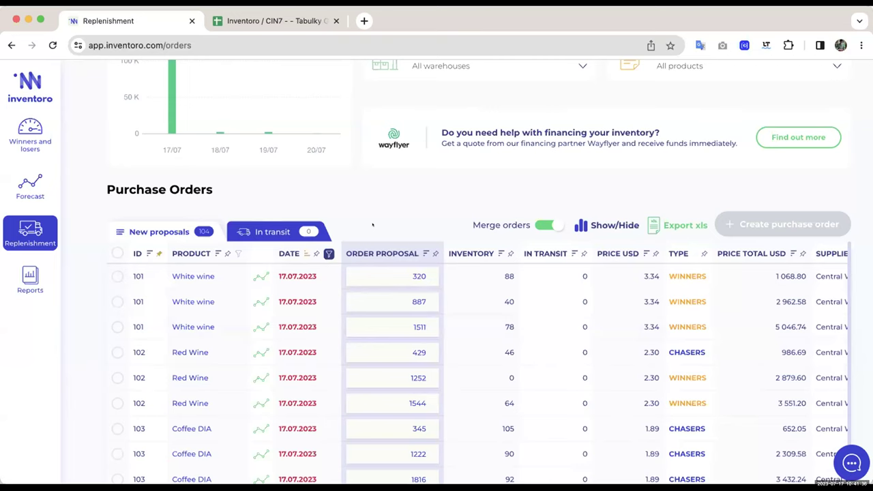
Step: Set the time range of the purchase order forecast to Next 60 days
scroll(372, 224, "up", 3)
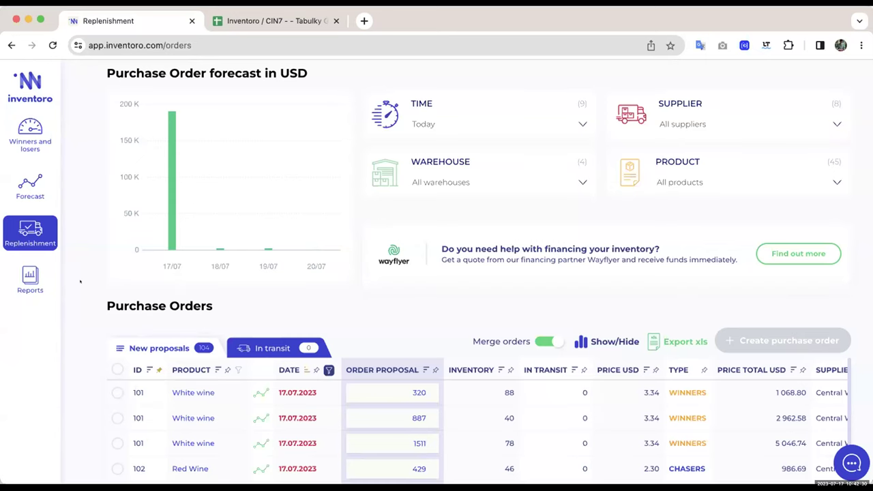
scroll(80, 281, "down", 1)
scroll(80, 281, "up", 1)
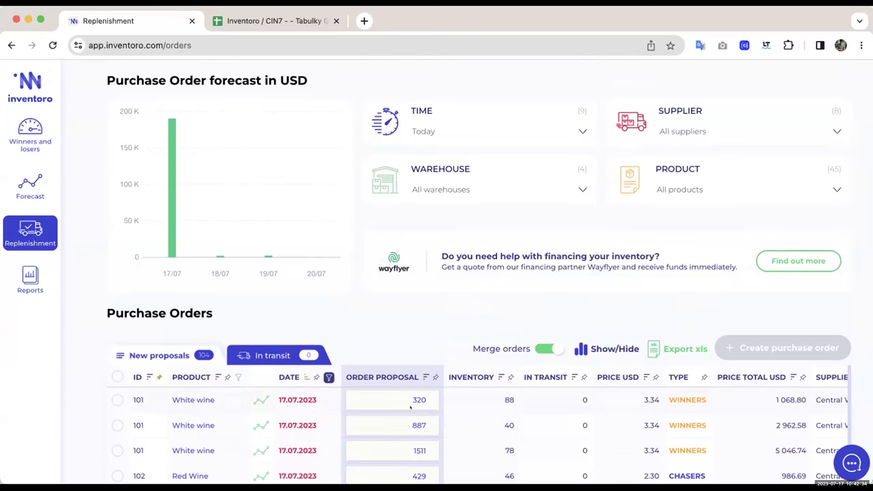
left_click(438, 128)
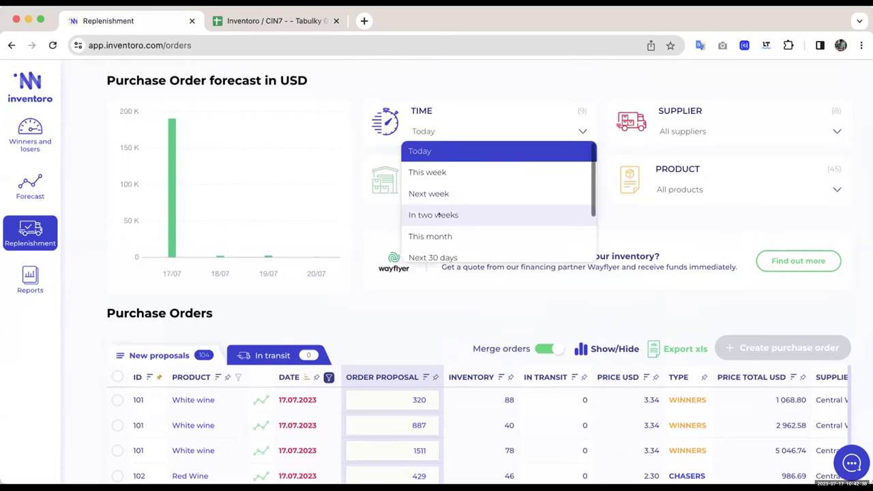
scroll(439, 214, "down", 2)
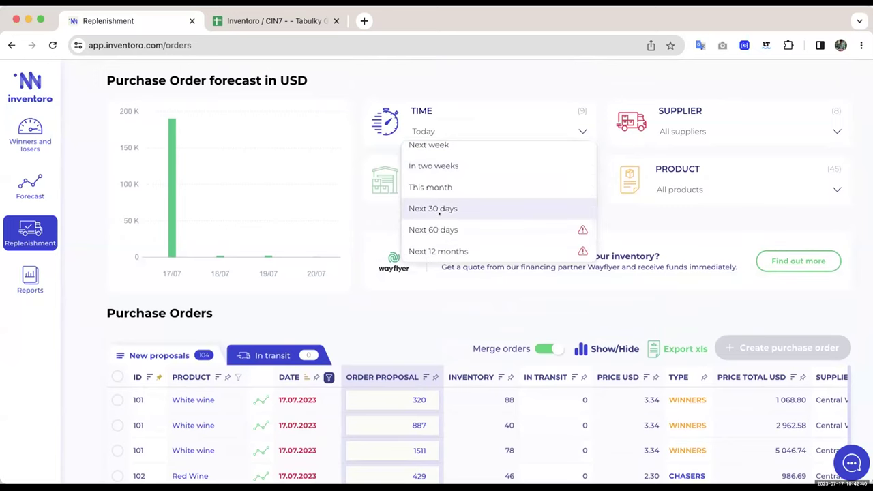
scroll(438, 213, "down", 1)
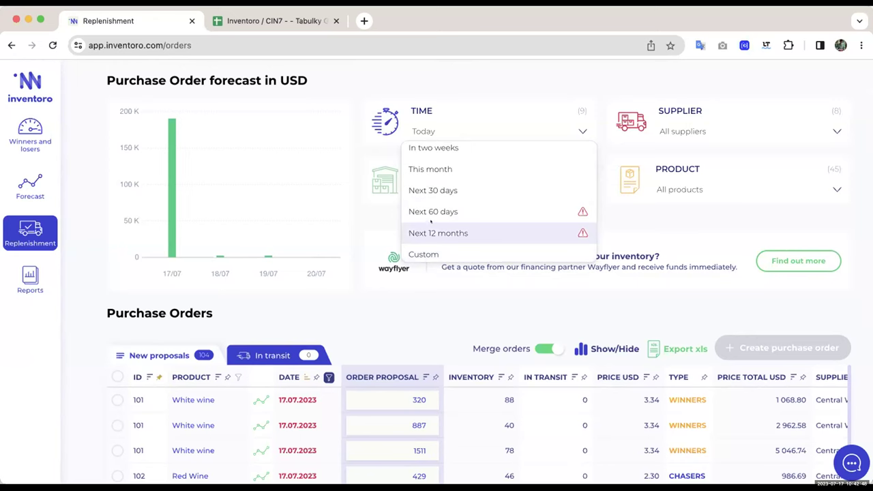
left_click(431, 210)
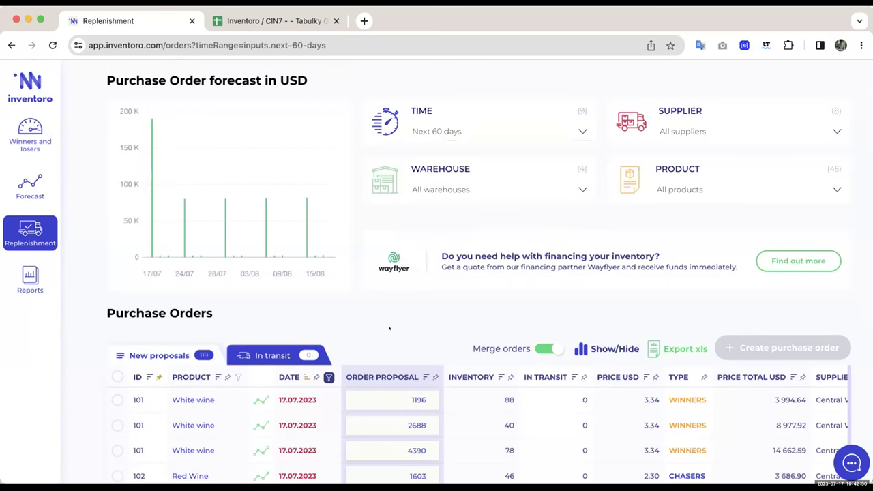
Step: Examine the 60-day purchase order proposals across all columns, including total price, supplier and warehouse
scroll(85, 357, "down", 4)
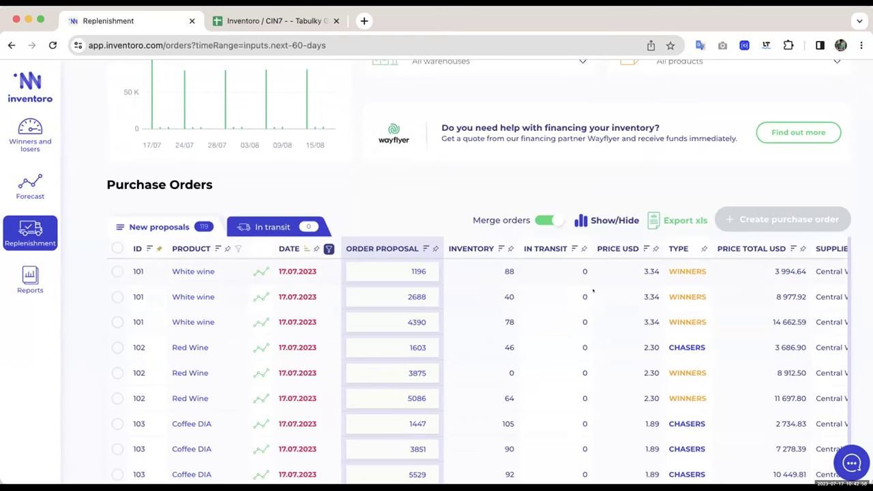
scroll(593, 290, "right", 4)
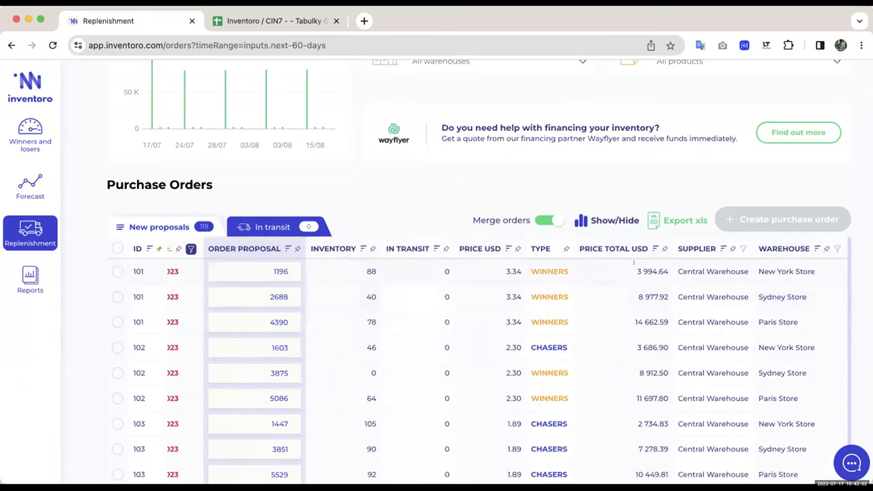
scroll(448, 271, "left", 4)
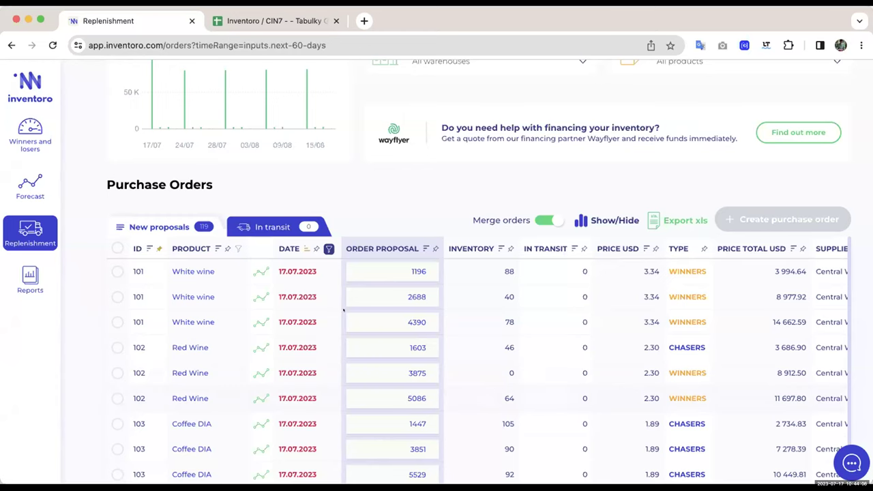
Step: Examine the 60-day purchase order forecast chart in Replenishment together with its time, supplier, warehouse and product filters
scroll(330, 202, "up", 5)
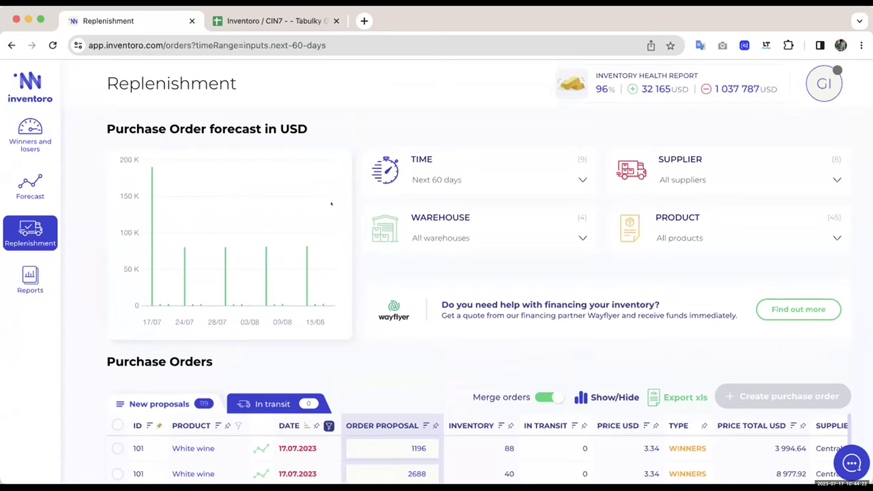
scroll(362, 260, "down", 3)
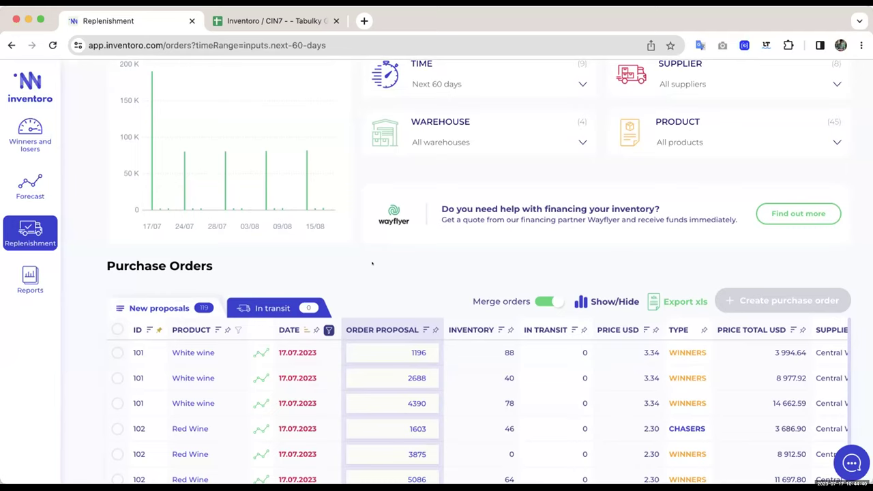
scroll(372, 263, "up", 3)
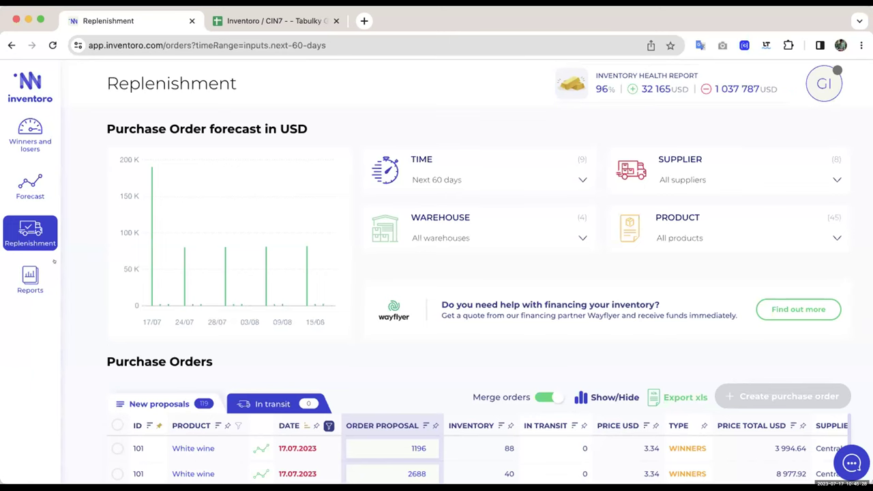
Step: Open Reports and look over the available reports, such as Stock overview, Sales forecast and Potential stockouts
left_click(26, 275)
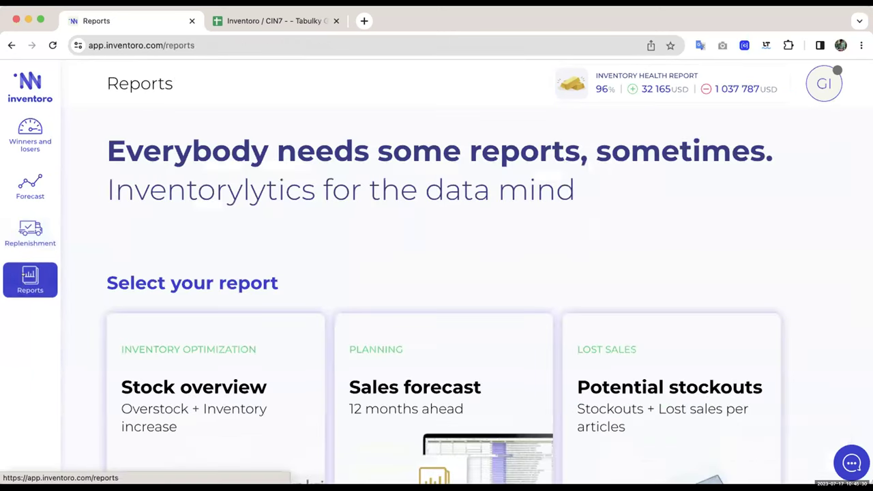
scroll(98, 242, "down", 3)
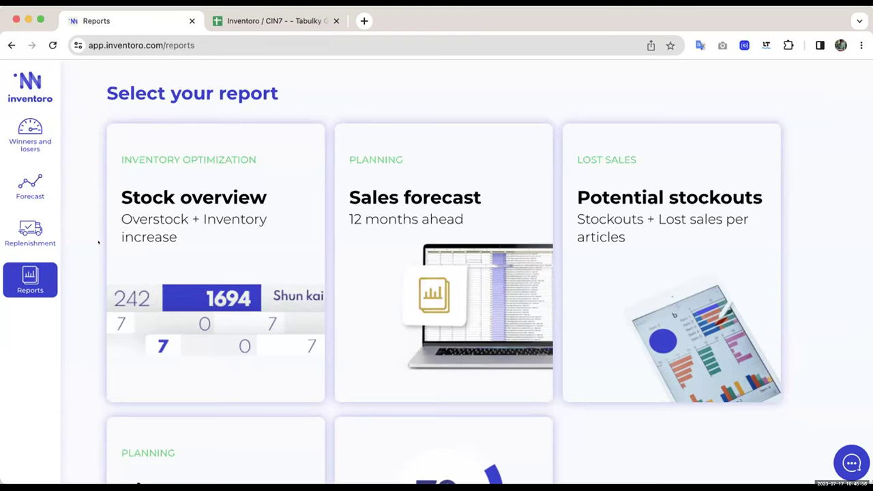
scroll(99, 242, "down", 1)
mouse_move(166, 196)
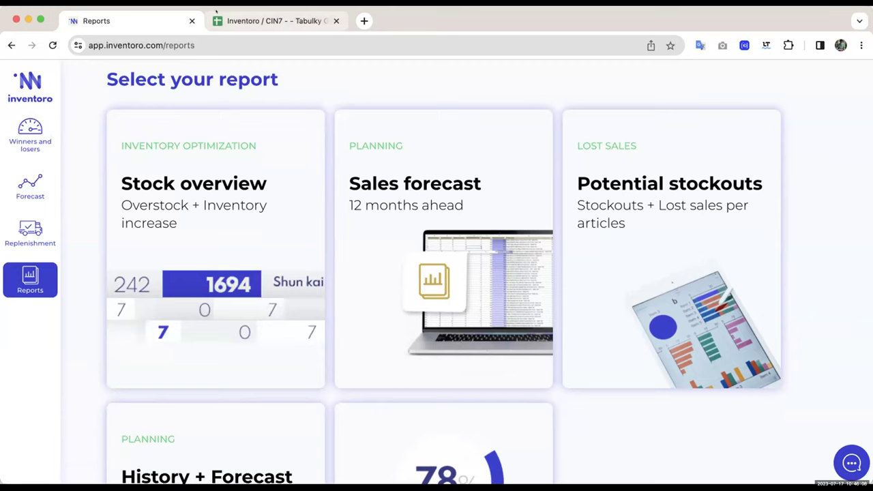
Step: Switch to the Inventoro / CIN7 Google Sheets file and compare White wine's on-hand and optimum inventory with its differences in pieces and USD
left_click(225, 19)
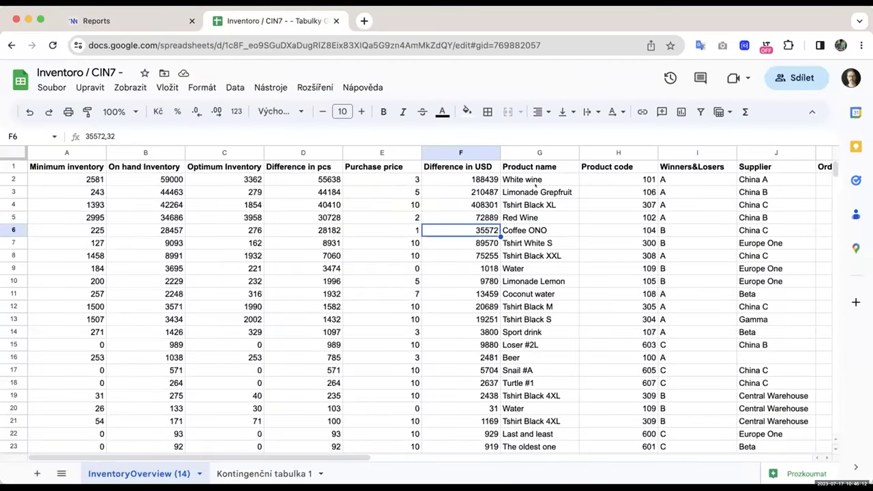
left_click(519, 294)
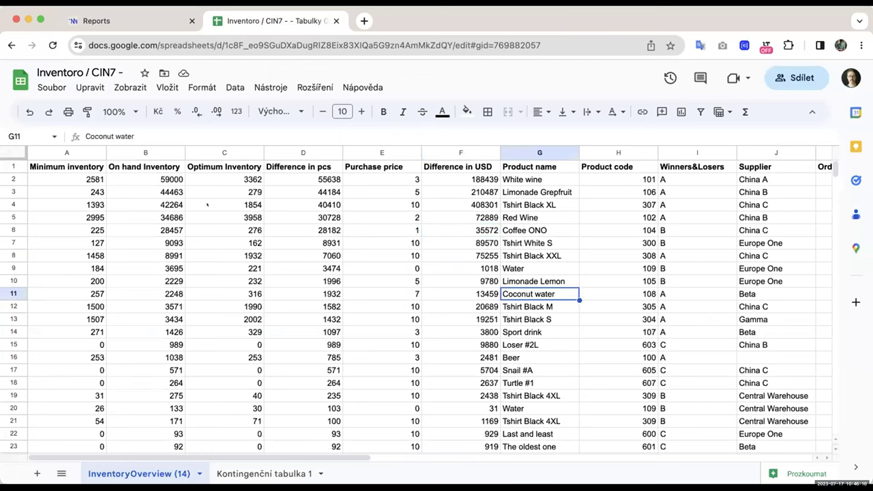
left_click(147, 179)
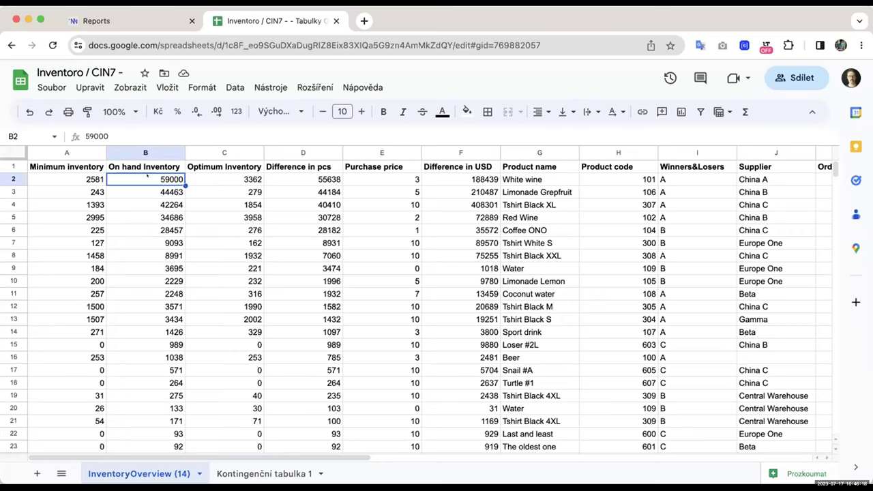
left_click(218, 174)
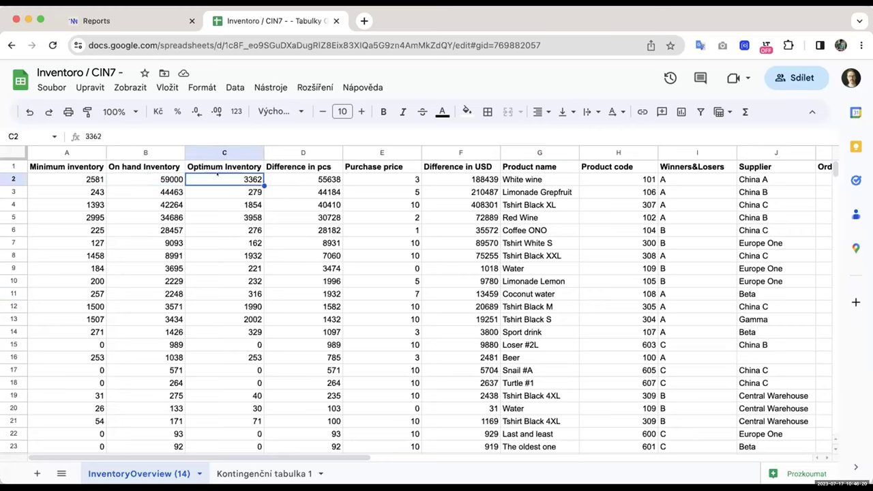
left_click(317, 176)
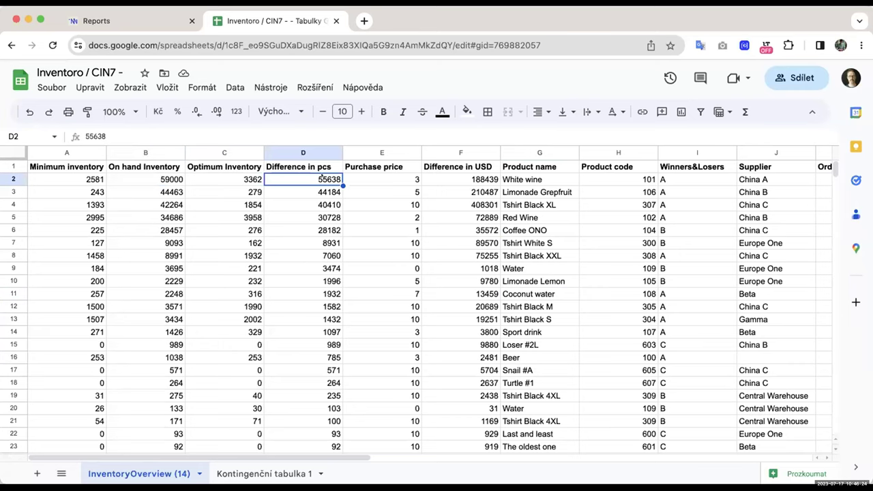
left_click(485, 178)
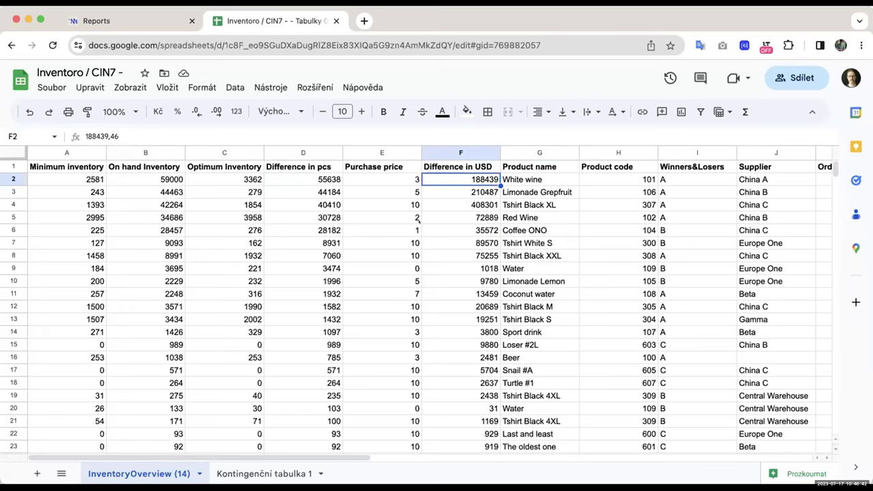
Step: In InventoryOverview (14), examine the first four product names, the purchase price, and the supplier, order and warehouse columns
left_click(538, 176)
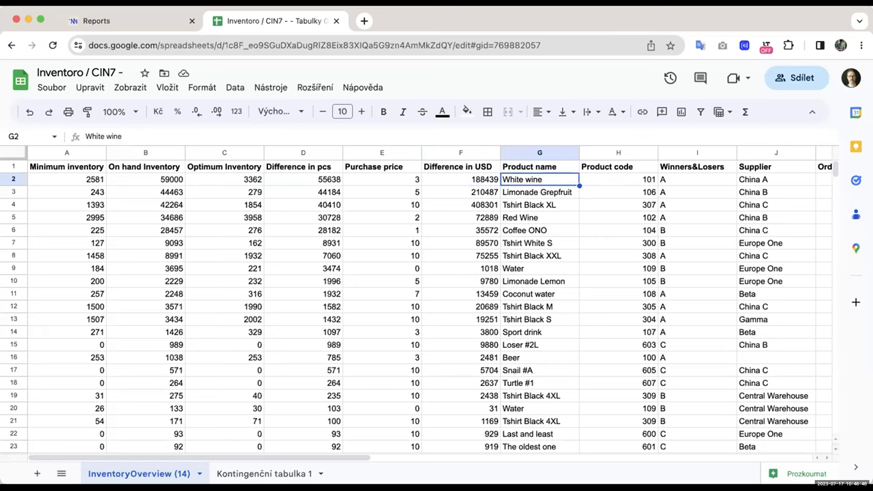
key("shift+Down")
key("shift+Down")
key("shift+Down")
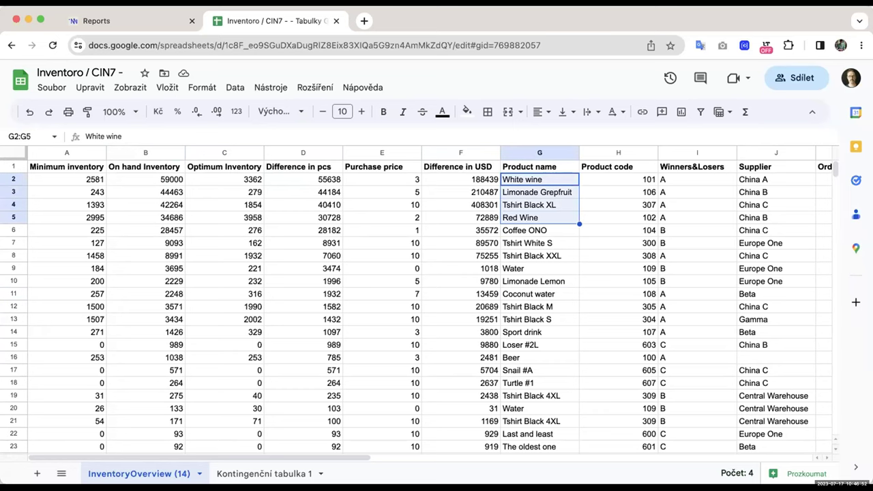
left_click(382, 180)
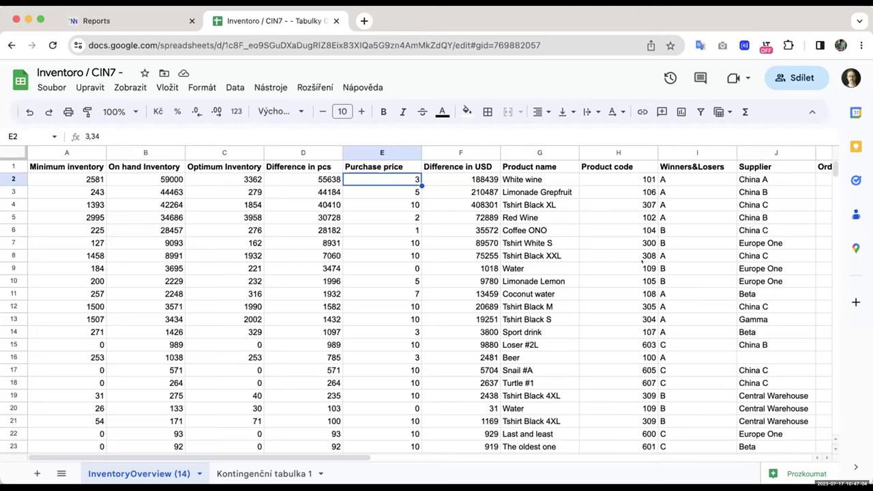
scroll(624, 223, "right", 5)
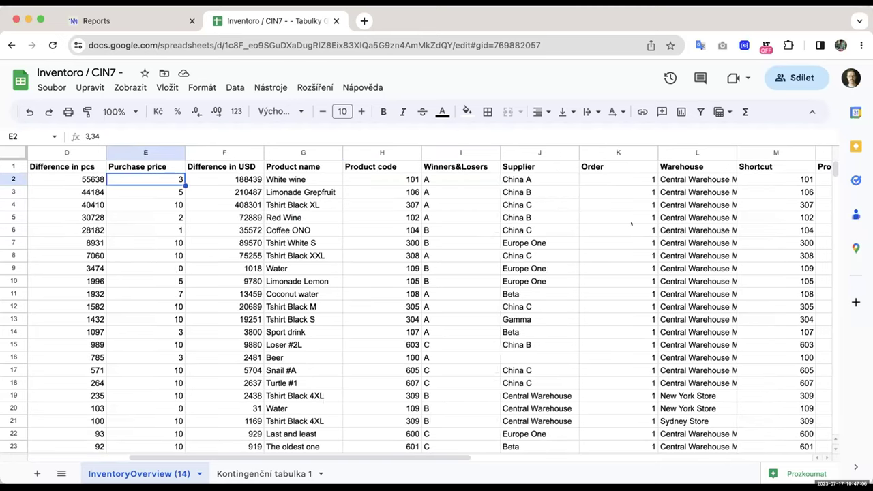
scroll(631, 223, "left", 3)
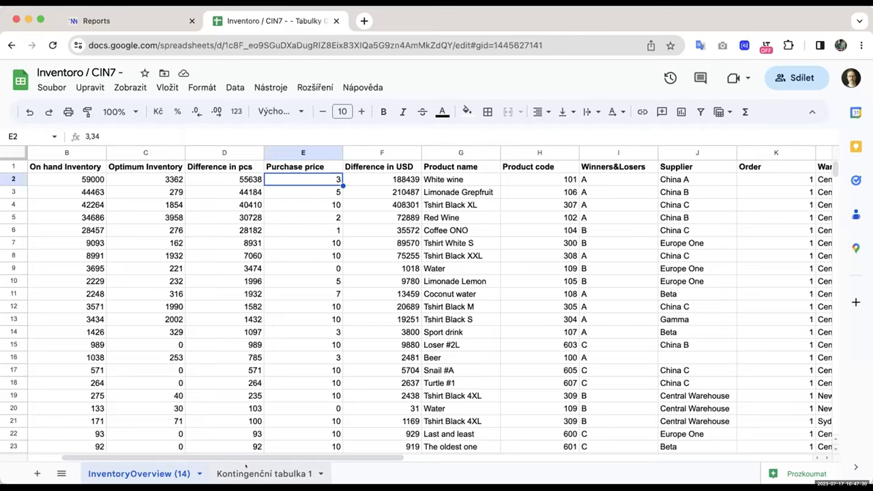
Step: Open the pivot table sheet Kontingenční tabulka 1 and examine the summed differences in pieces and USD for each supplier
left_click(246, 469)
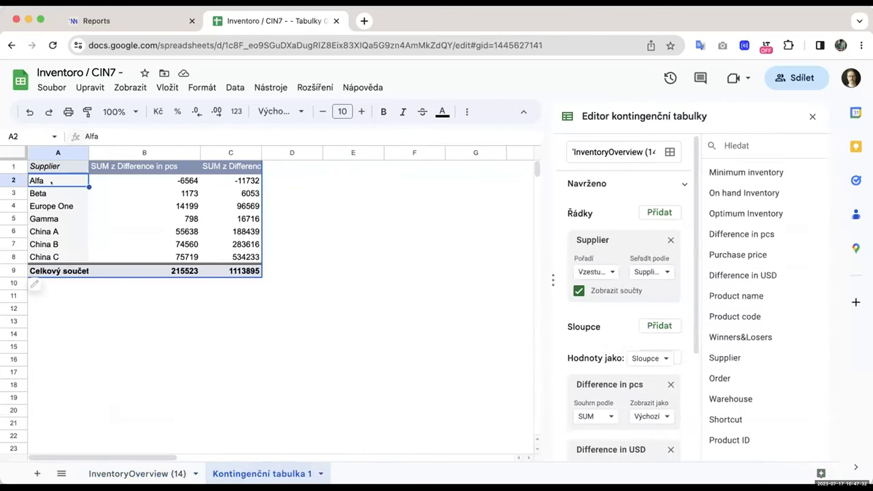
key("Right")
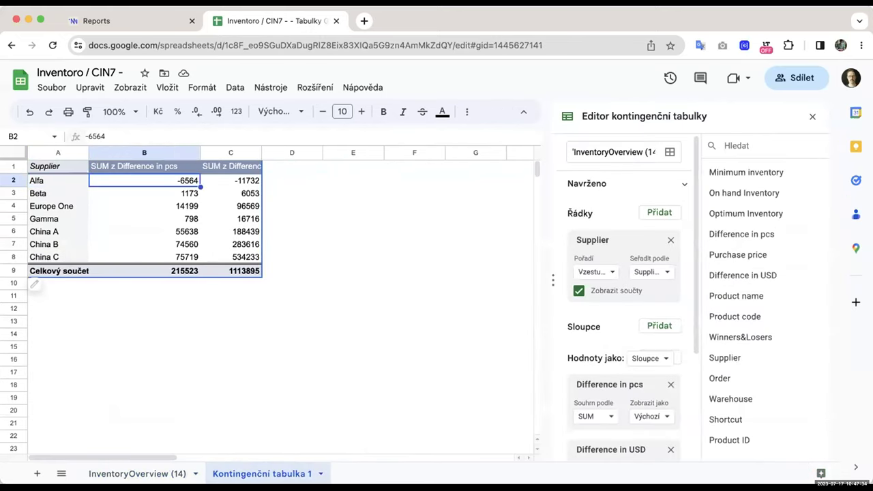
key("Down")
key("Down")
key("Down")
key("Down")
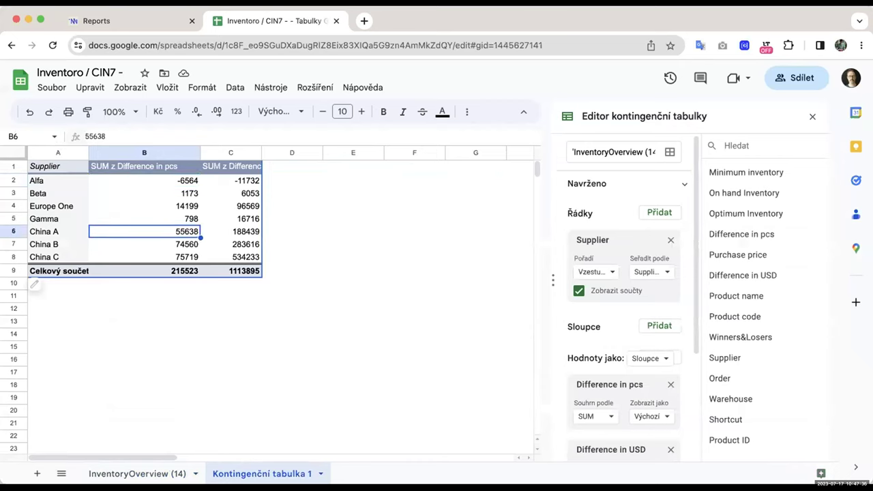
key("Down")
key("Right")
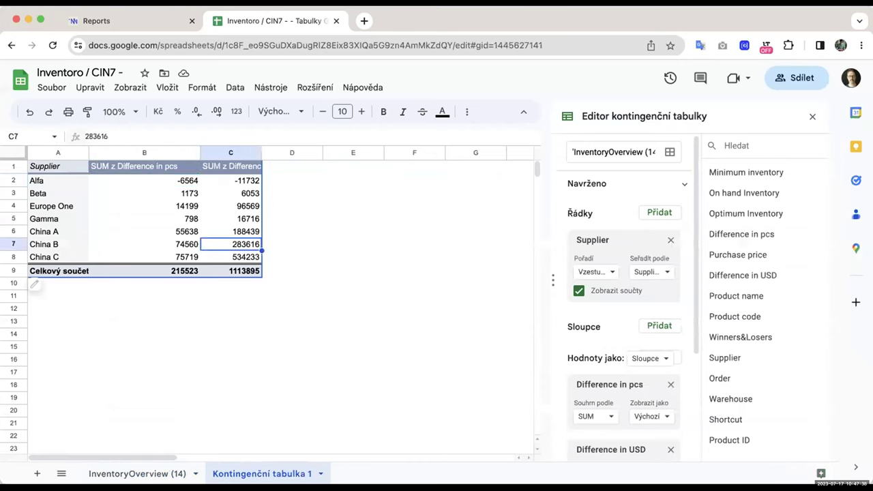
Step: Switch back to Inventoro and open its Forecast page
left_click(130, 471)
left_click(130, 21)
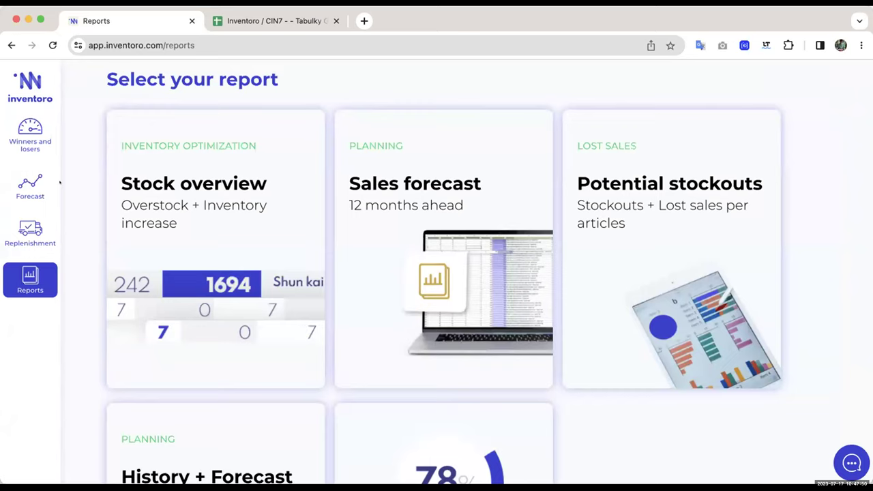
scroll(59, 181, "up", 2)
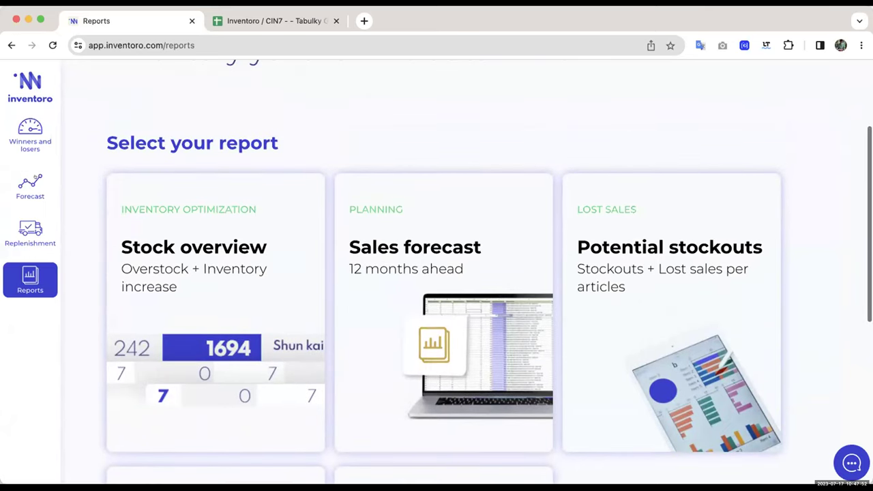
left_click(58, 182)
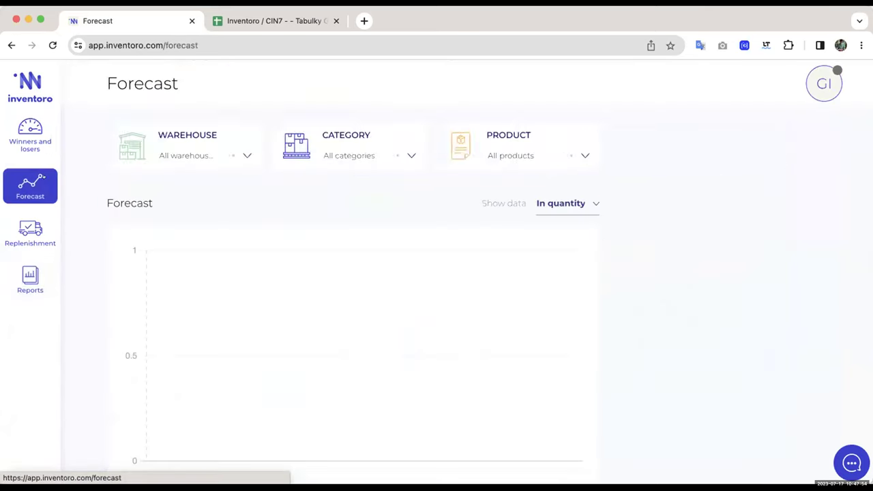